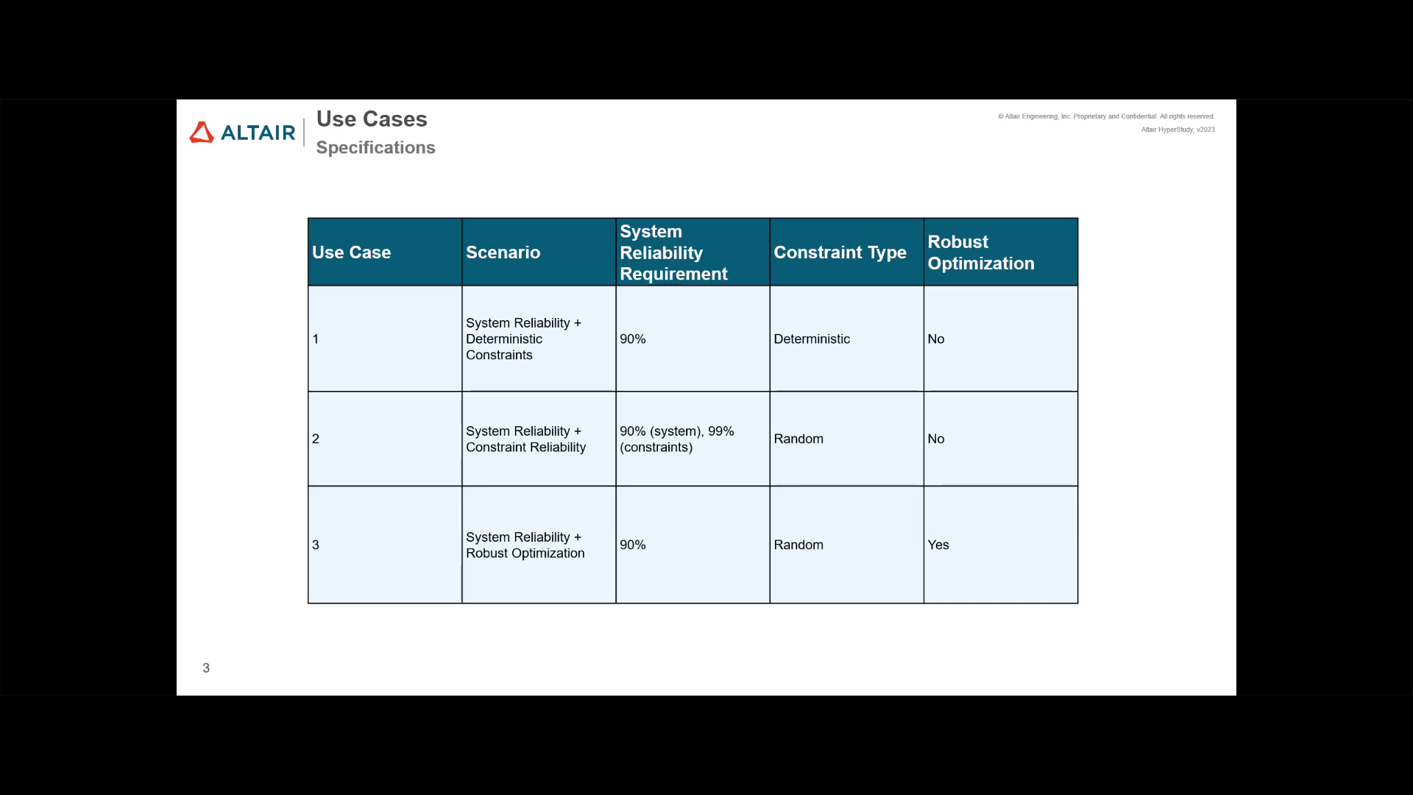
- Switch from the use-case specifications slide to the HS-4500 study in HyperStudy
key("alt+Tab")
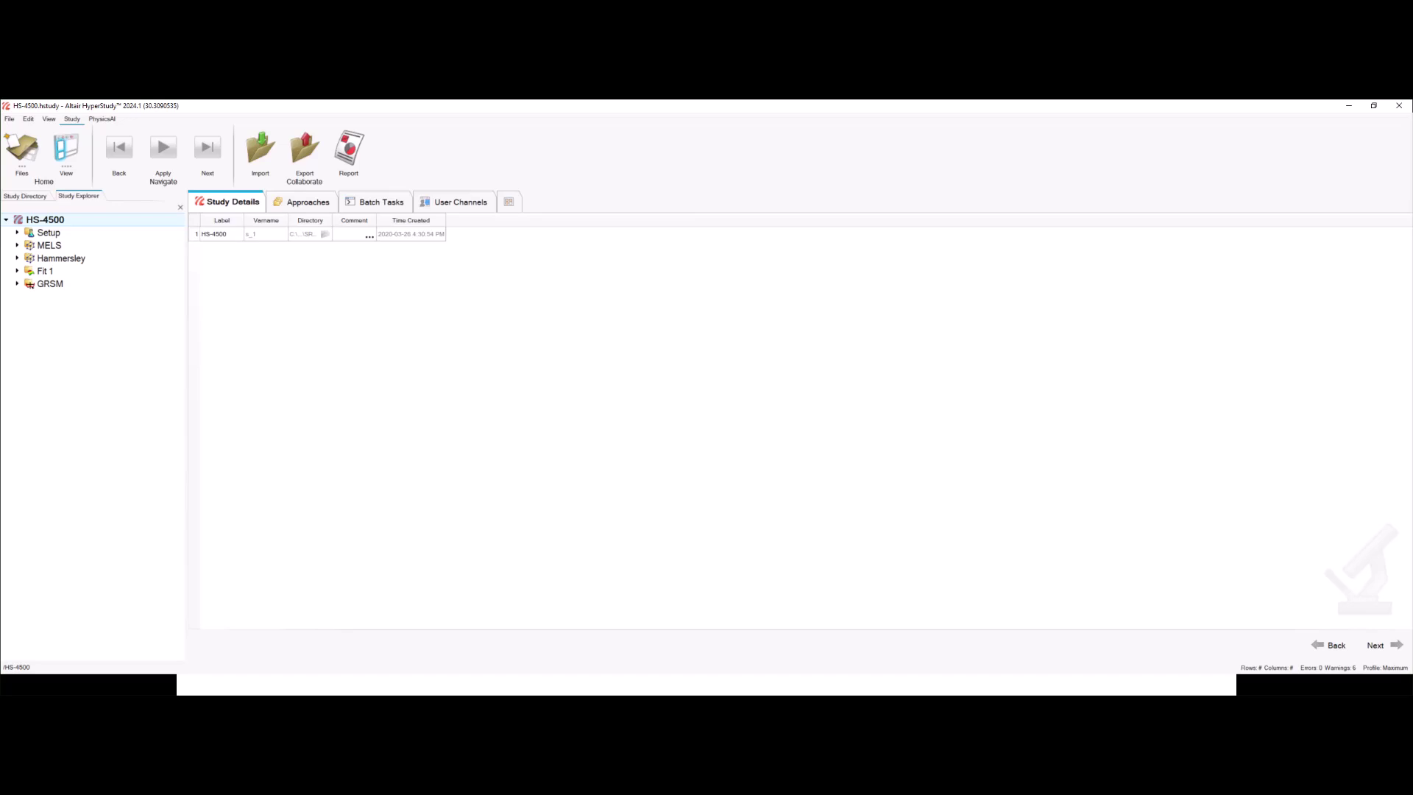
- Add a new Optimization approach to HS-4500 with its definition copied from GRSM
right_click(70, 321)
left_click(94, 326)
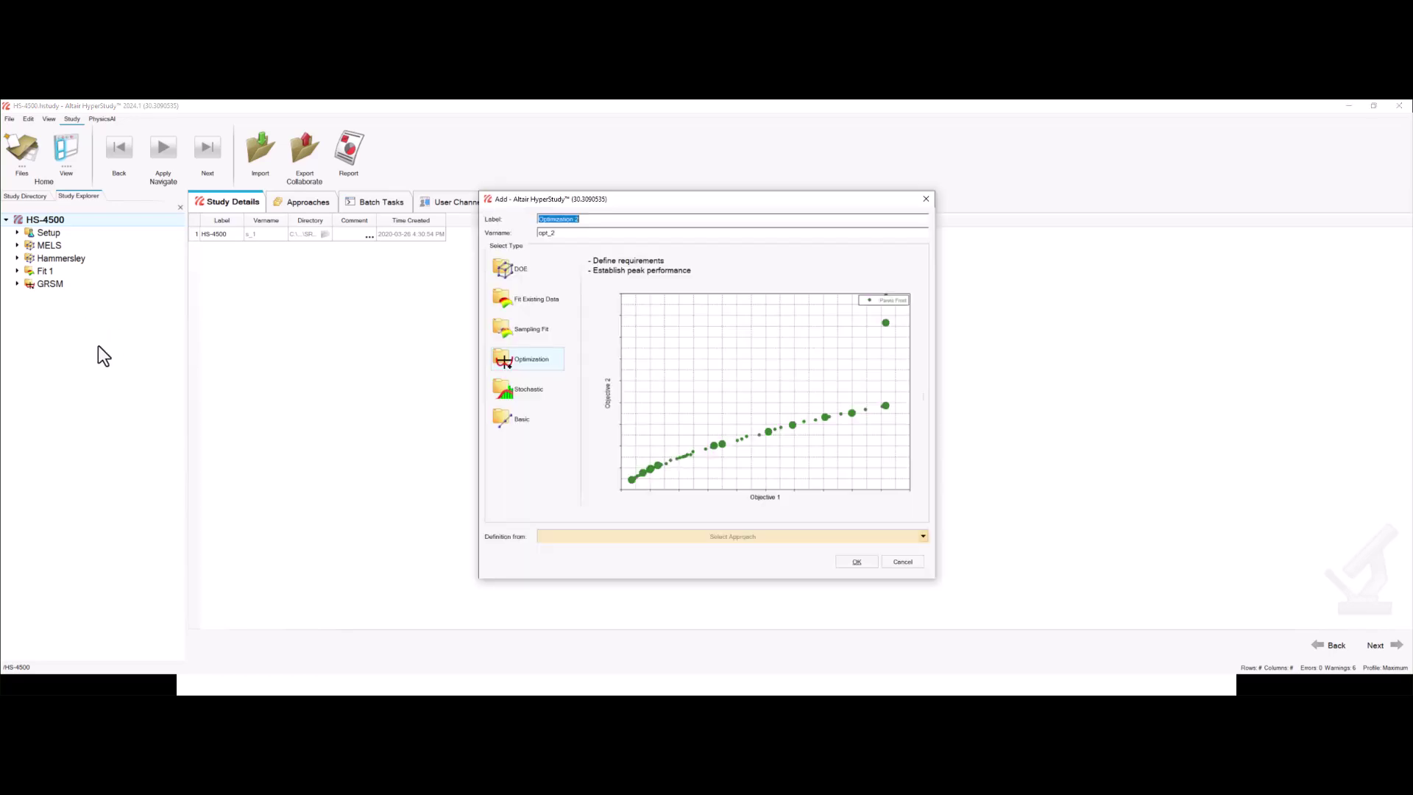
left_click(616, 537)
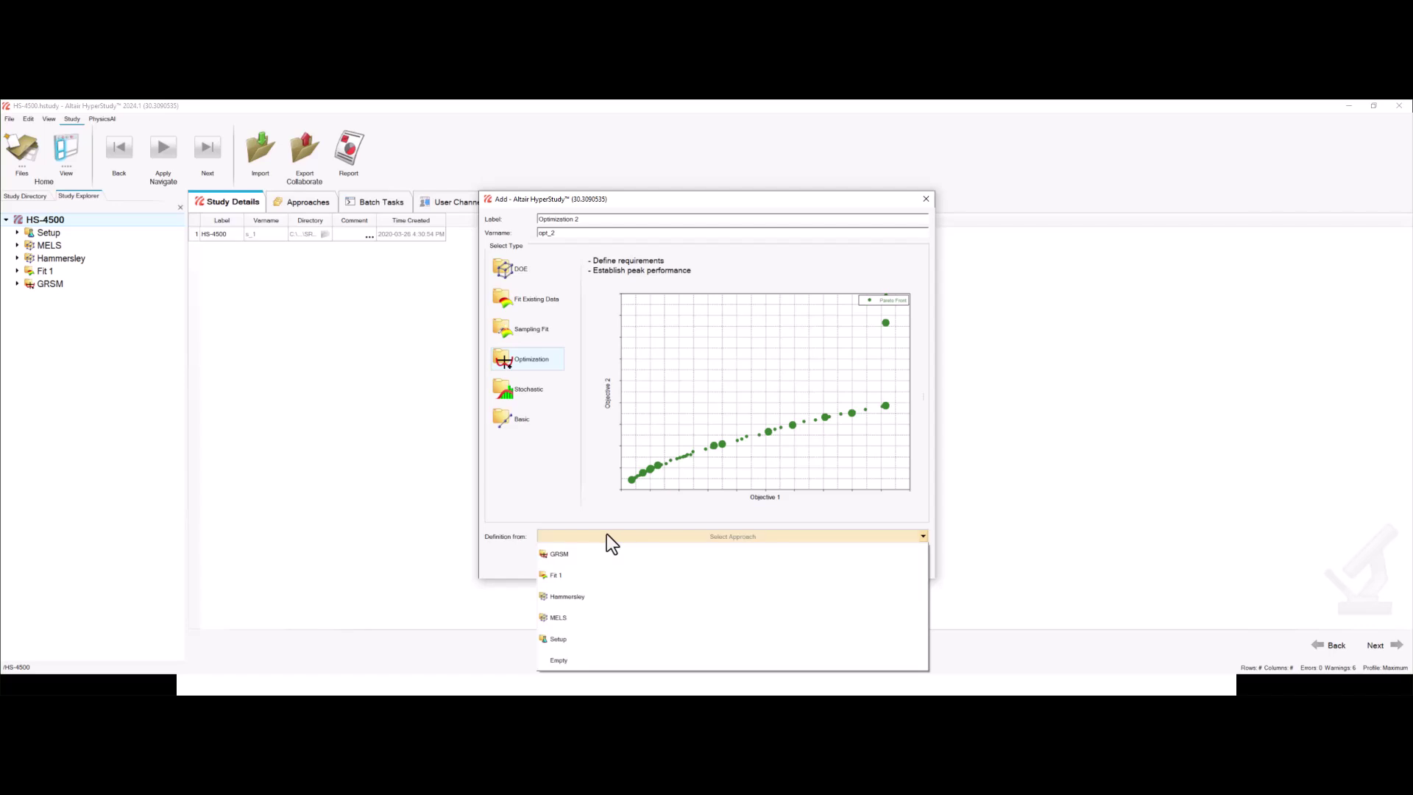
left_click(602, 552)
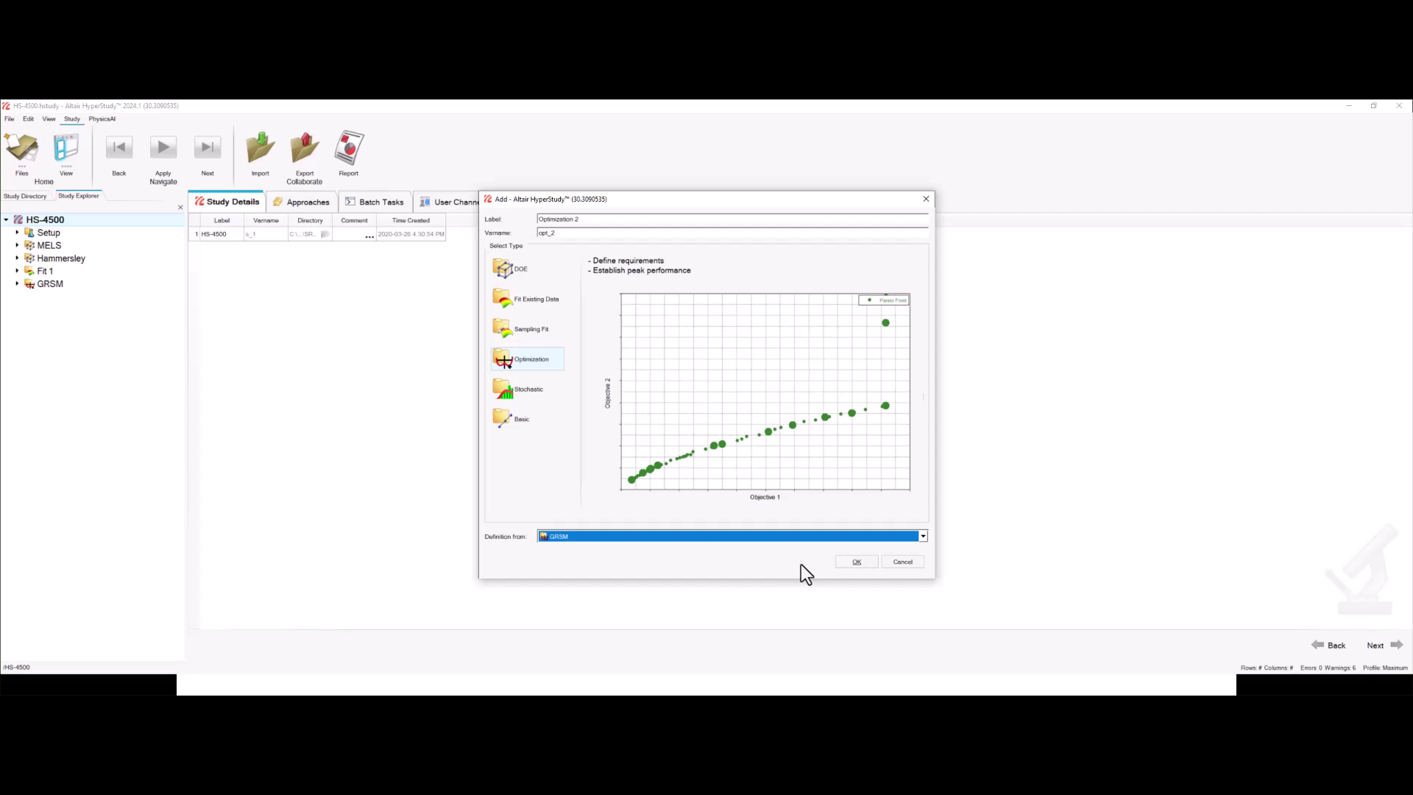
left_click(859, 563)
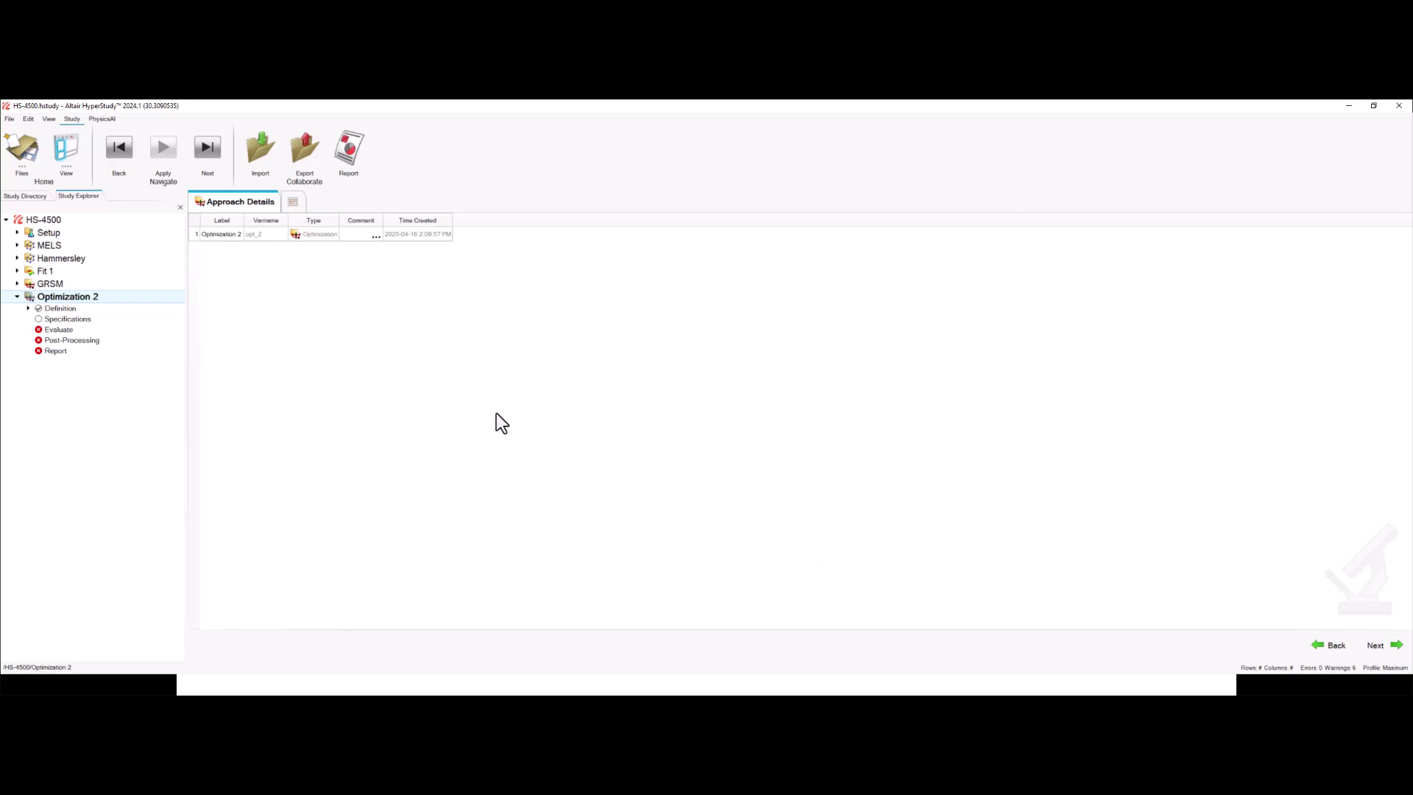
- Delete the radius_1, radius_2 and radius_3 input variables from Optimization 2
left_click(27, 307)
left_click(73, 321)
left_click(114, 331)
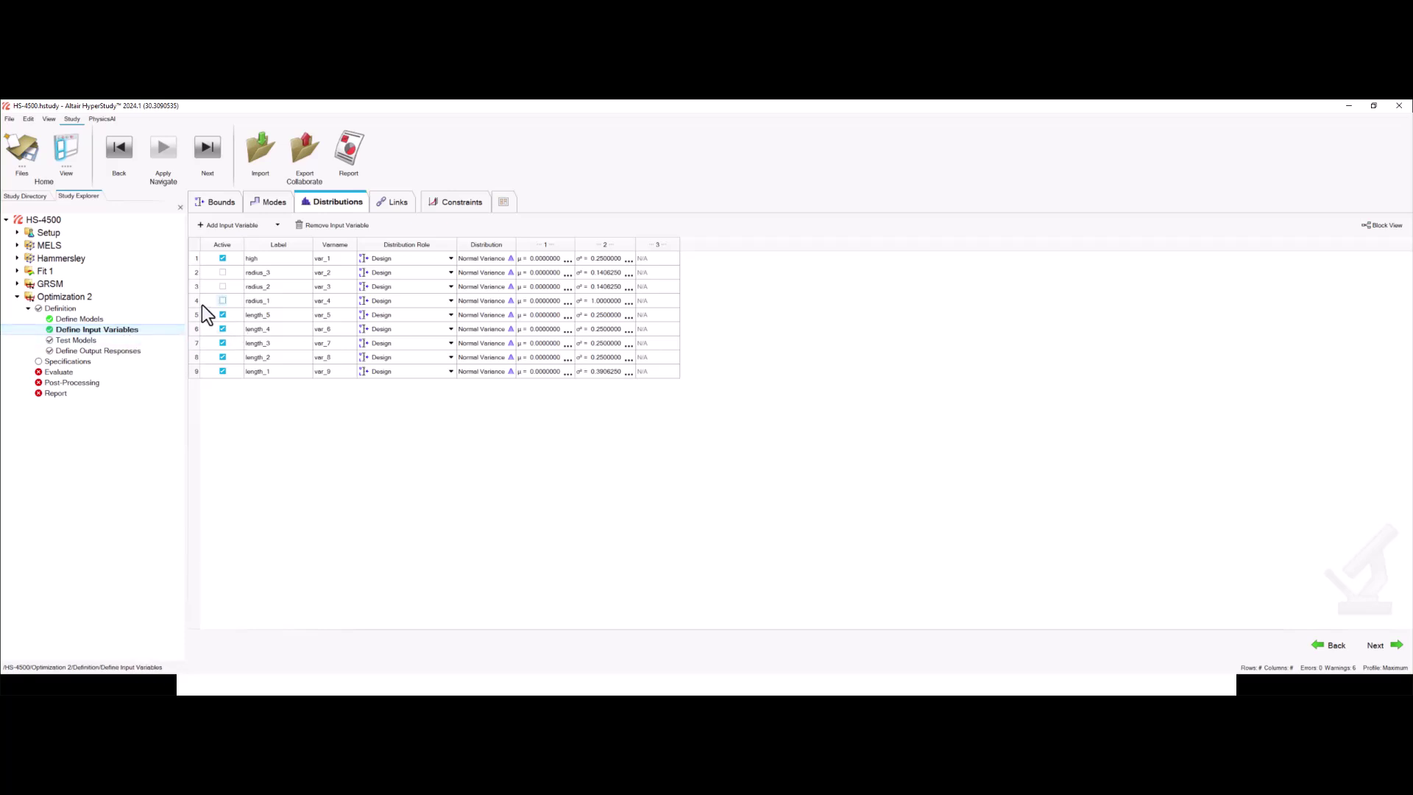
left_click_drag(196, 271, 196, 303)
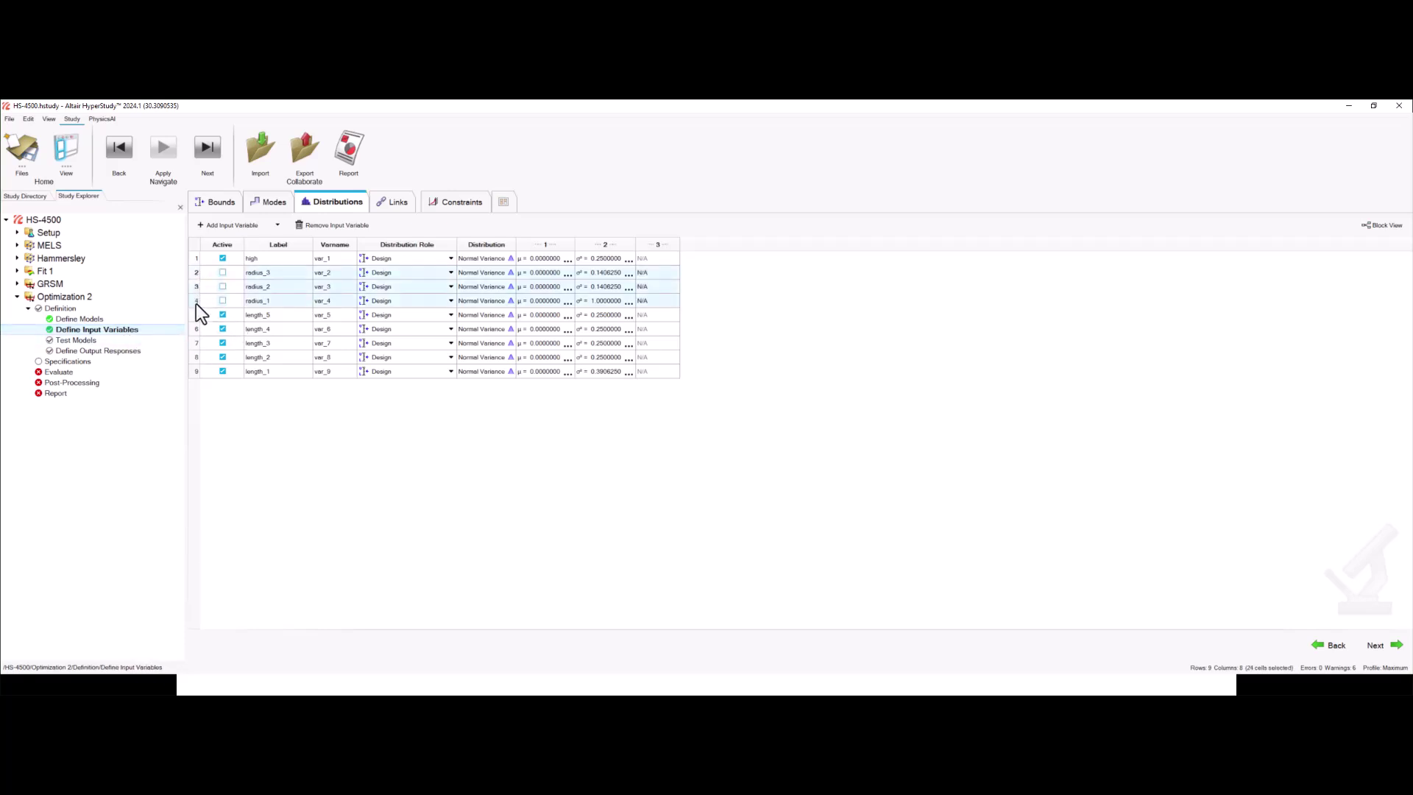
left_click(321, 223)
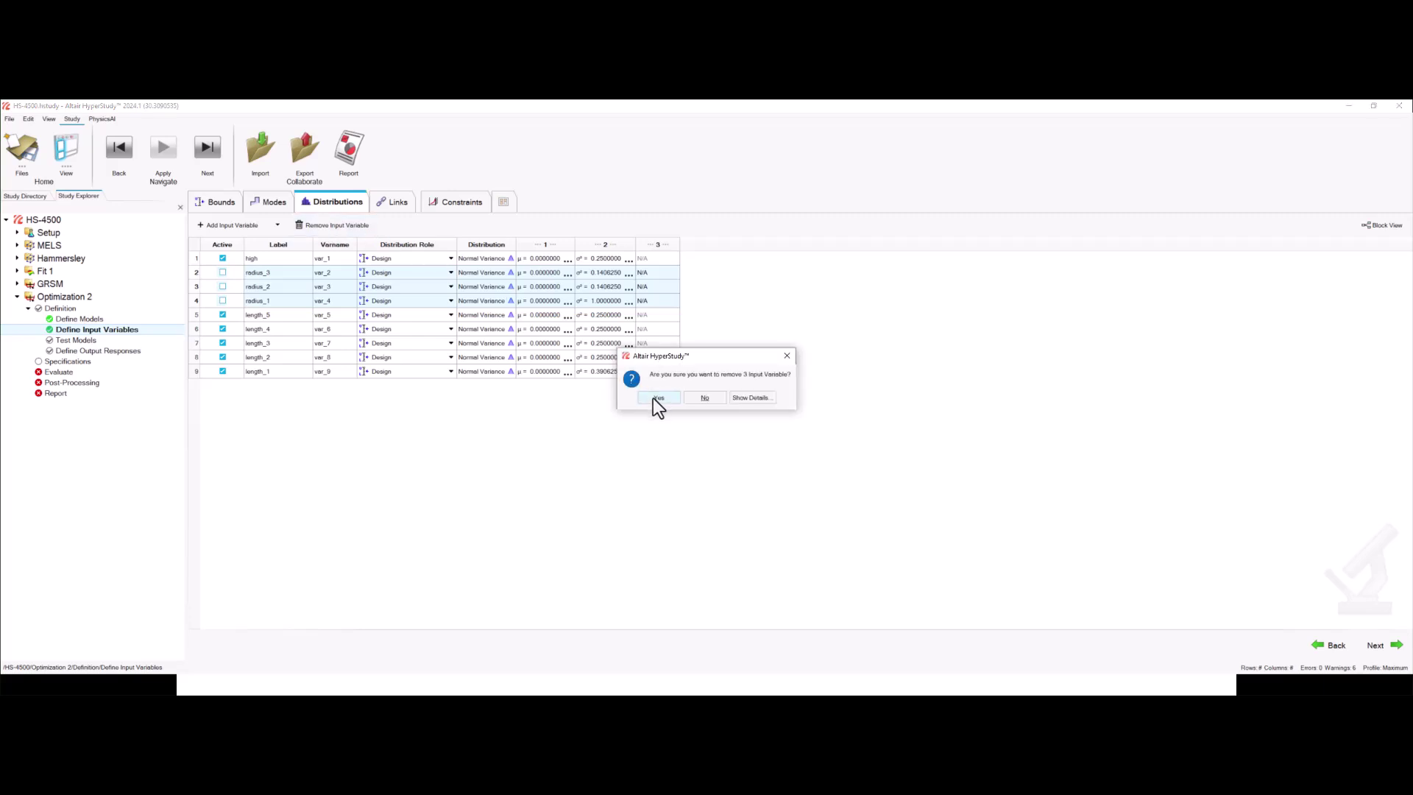
left_click(654, 398)
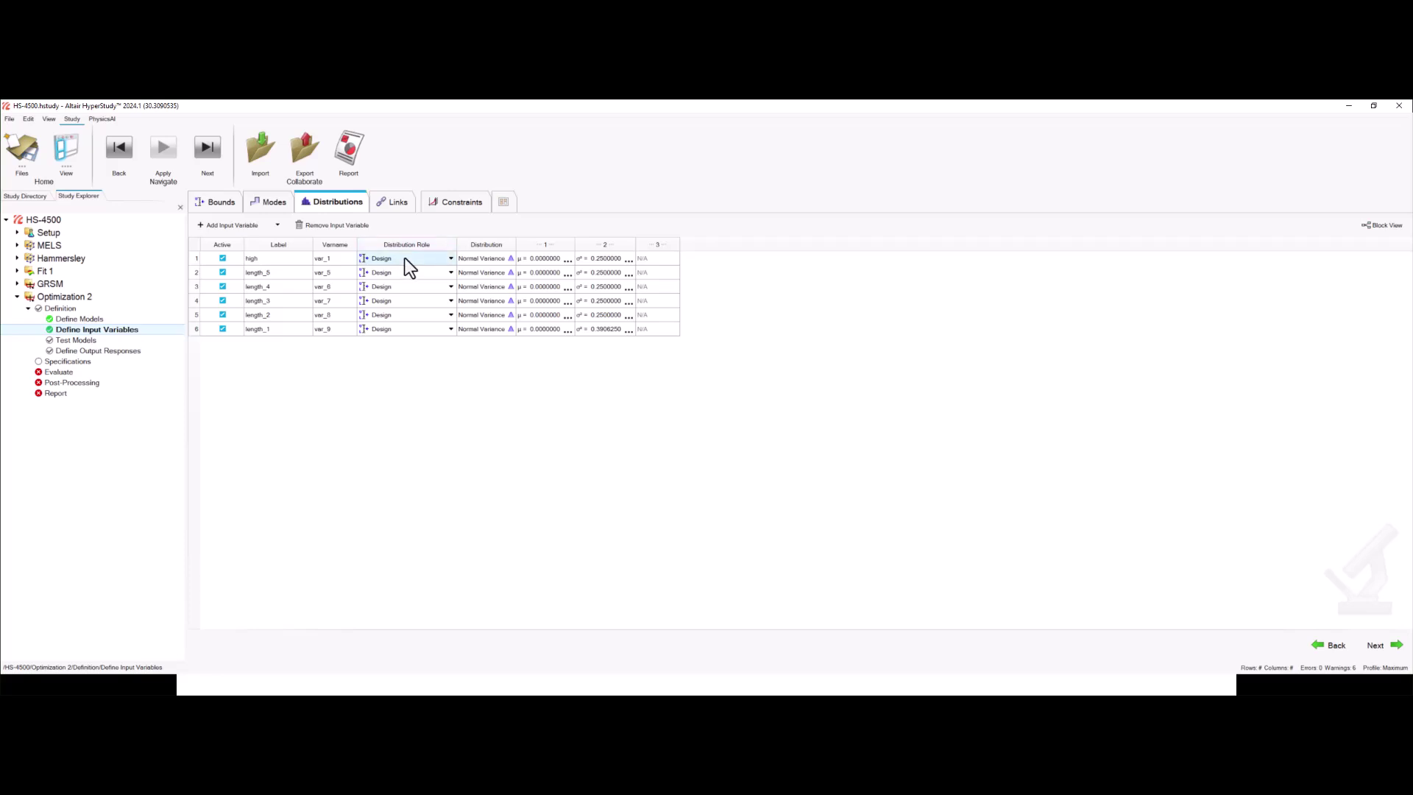
- Set the Distribution Role of all six input variables to Design with Random
left_click(405, 257)
left_click(405, 299)
left_click_drag(413, 259, 408, 329)
key("ctrl+d")
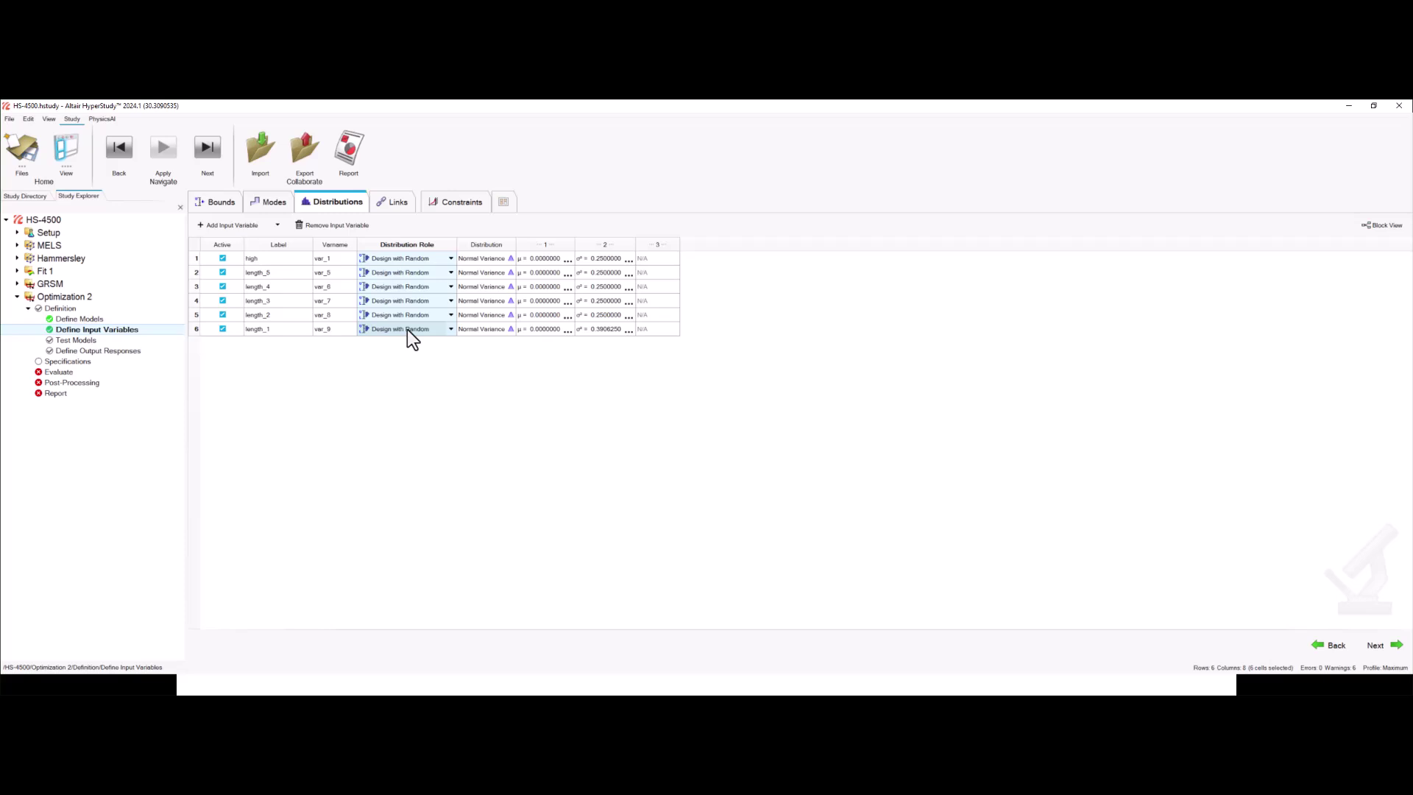
- Give every input variable a Normal Variance distribution type
left_click_drag(516, 243, 547, 243)
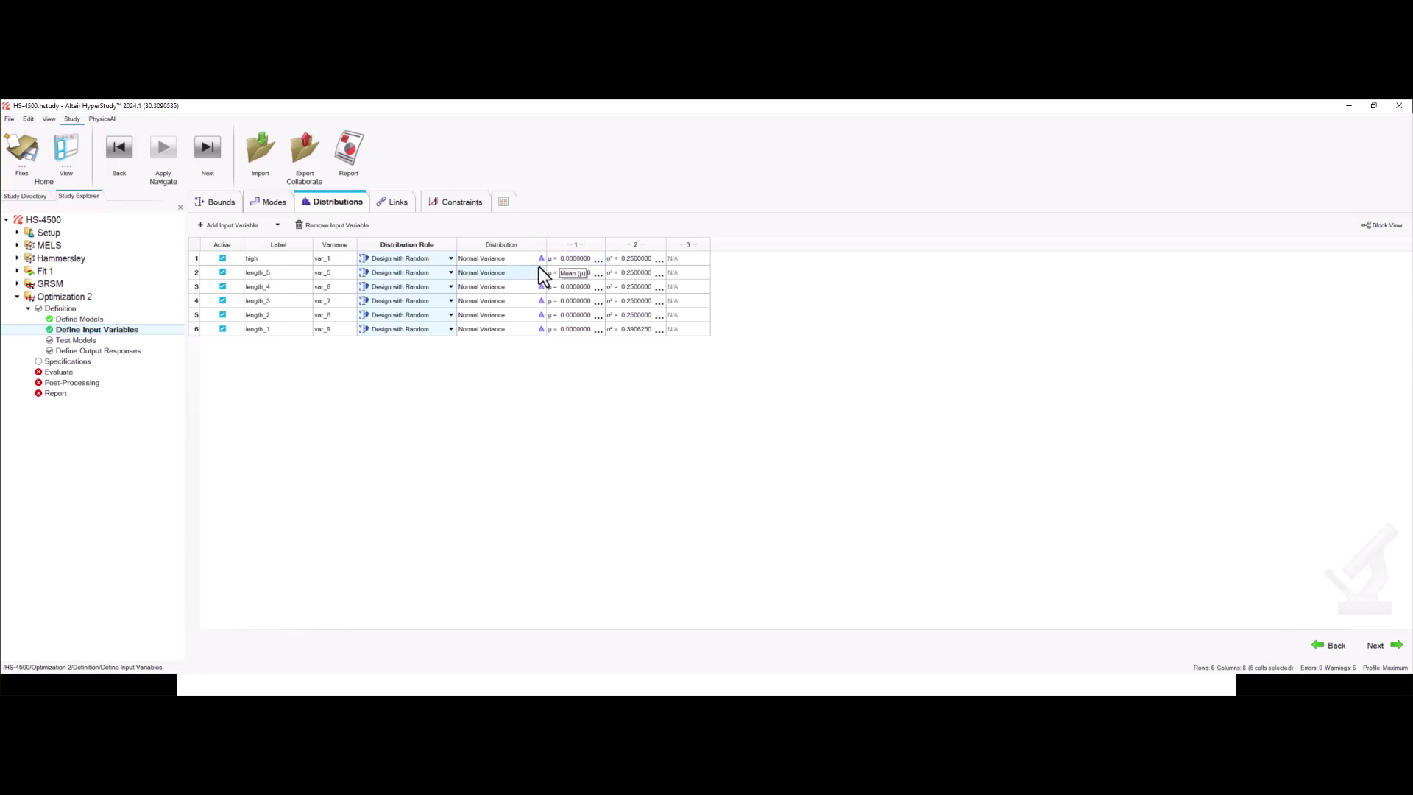
left_click(542, 259)
left_click(560, 279)
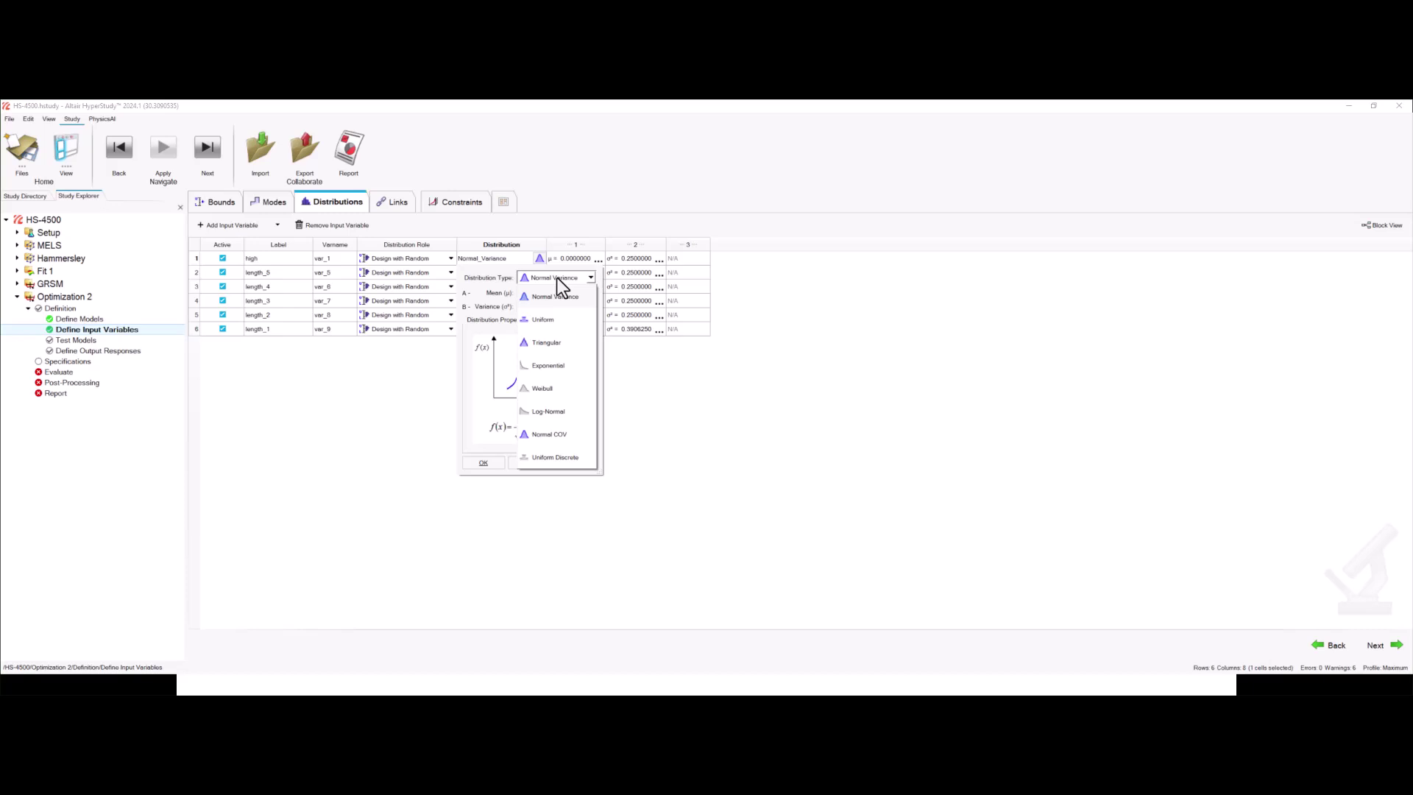
left_click(558, 279)
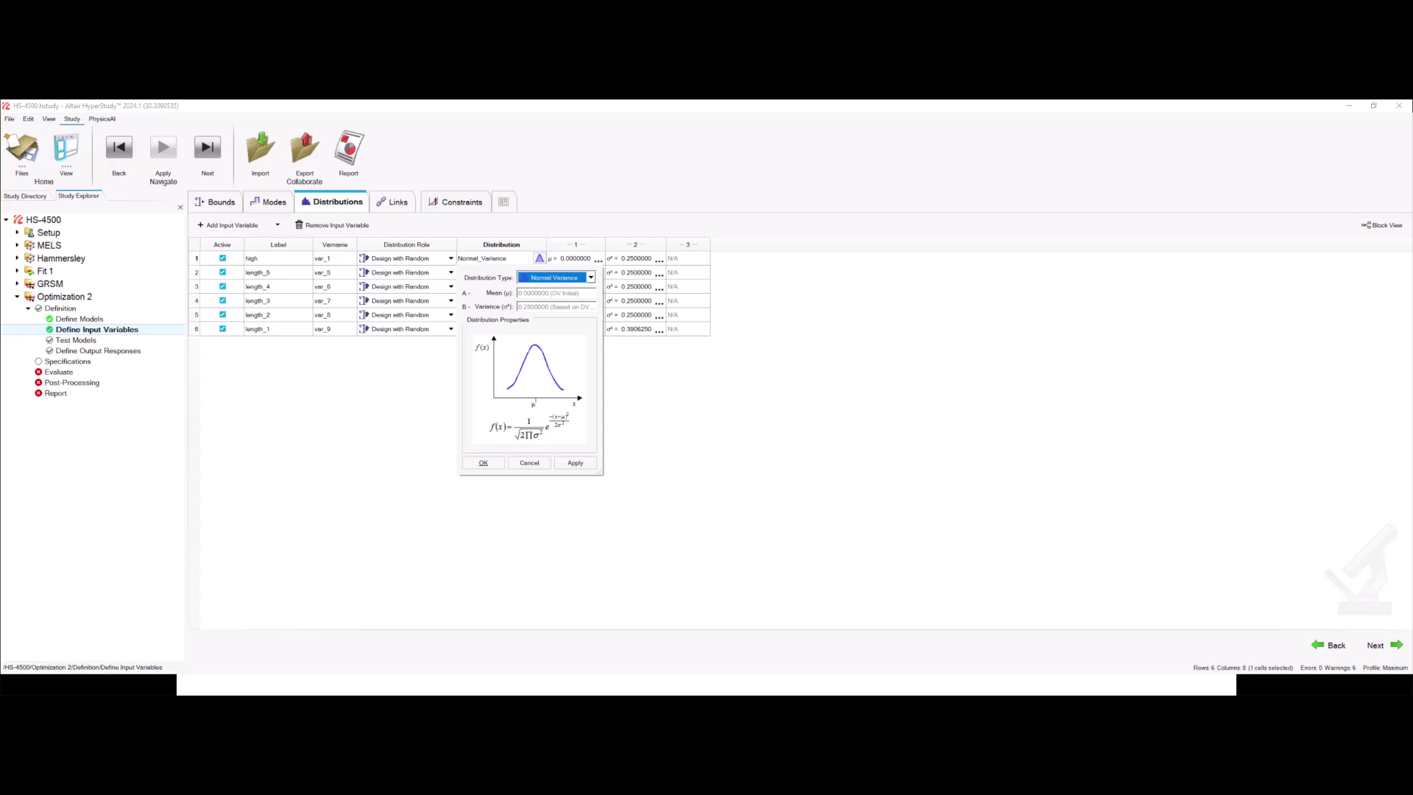
key("Return")
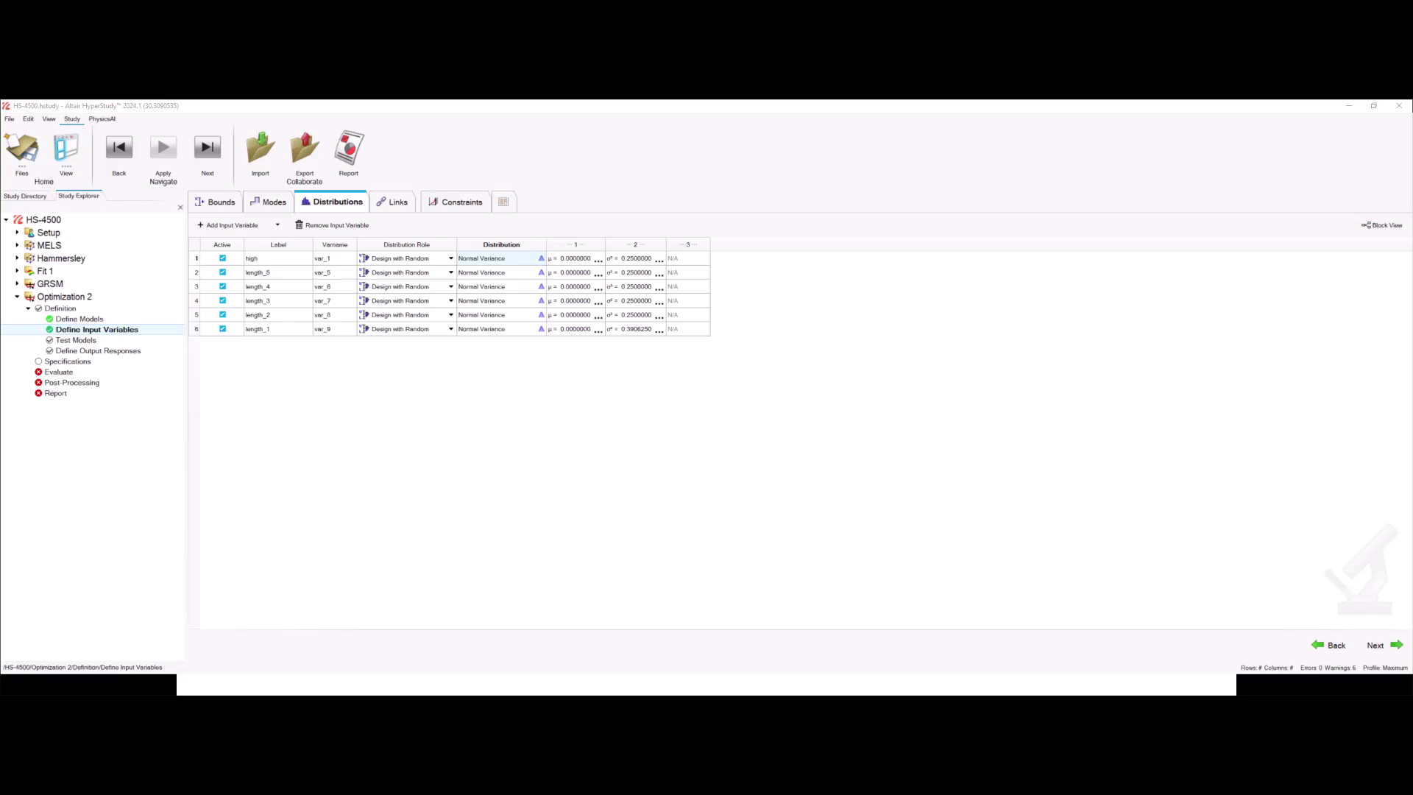
- Set the variance of all six input variables to 6.25e-04, then advance past test models
double_click(651, 262)
type("6.25e-4")
key("Return")
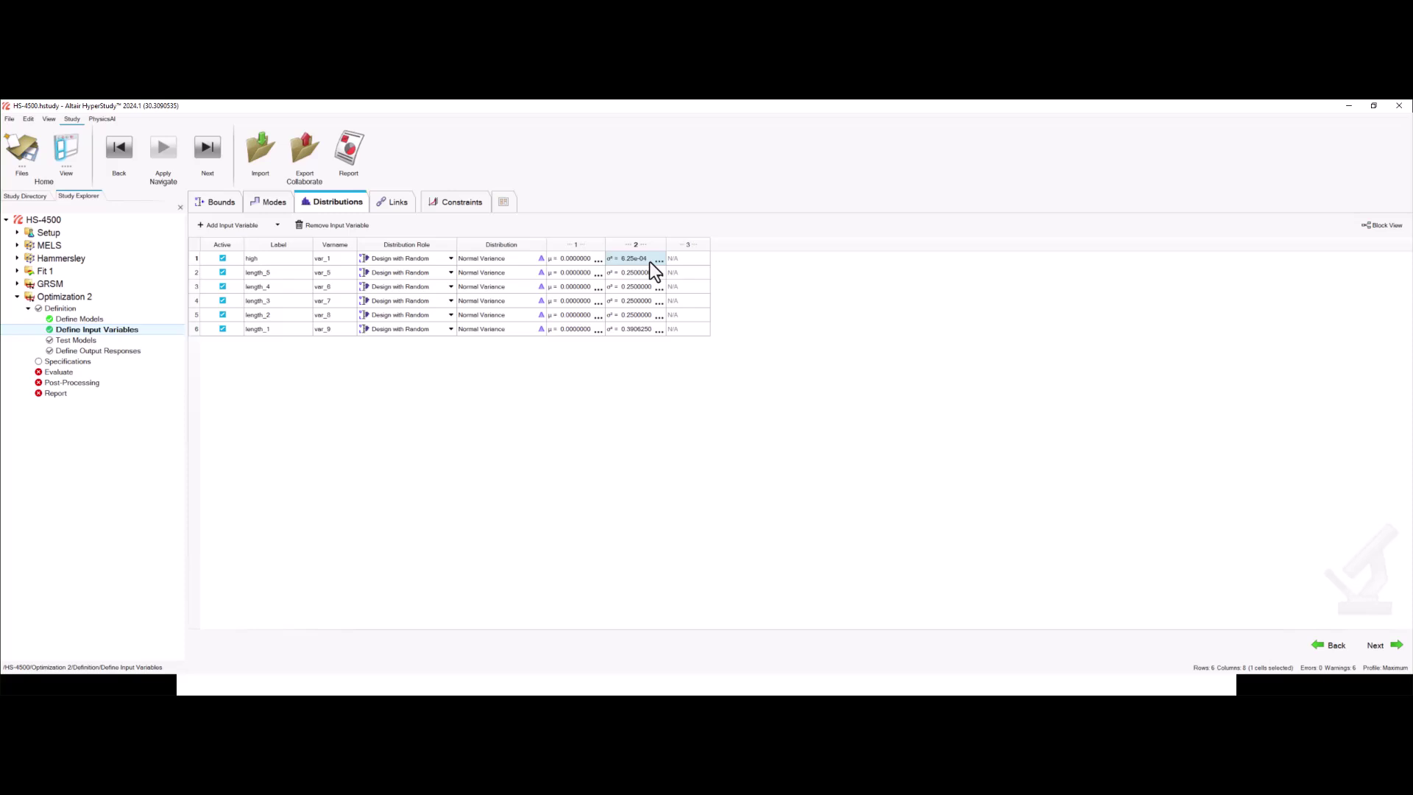
left_click_drag(647, 262, 650, 318)
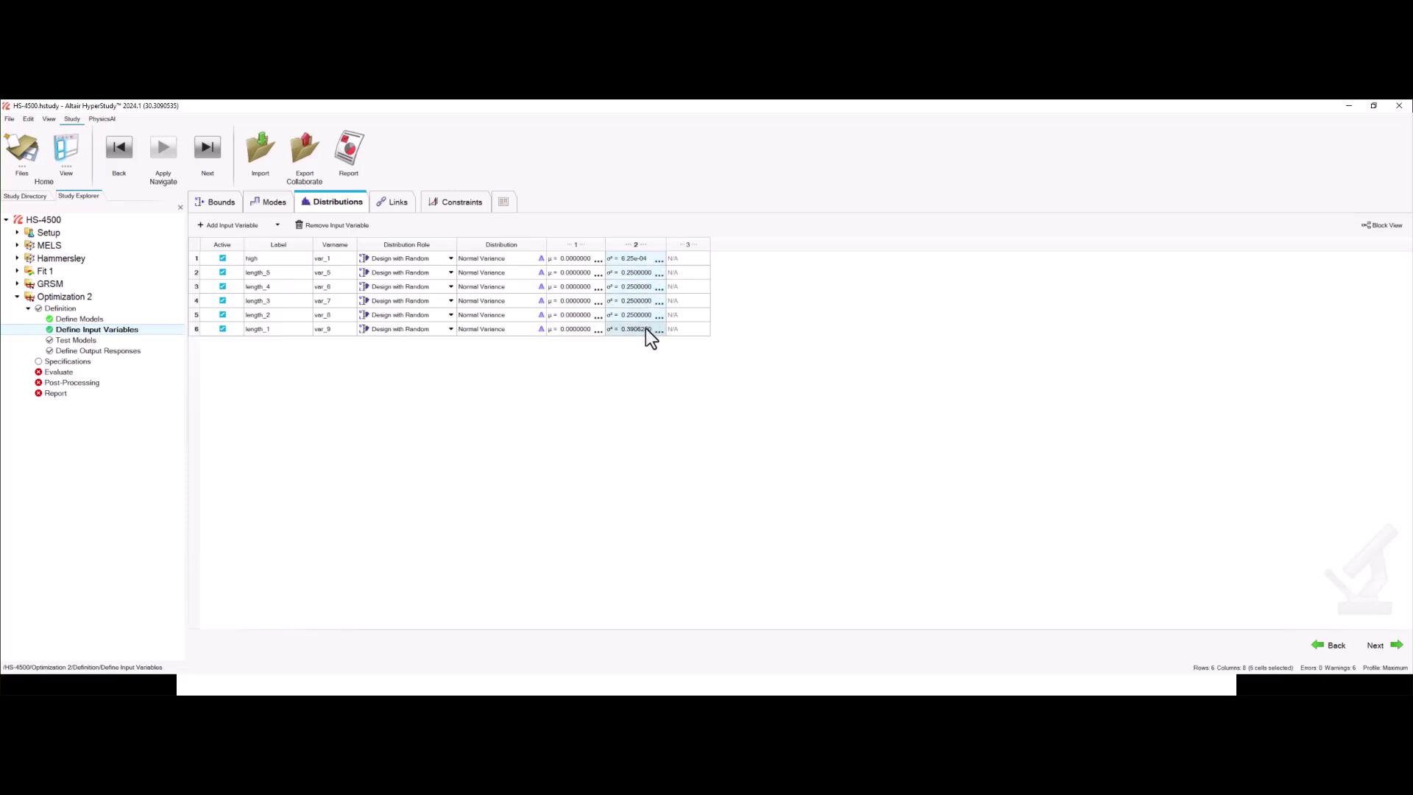
key("ctrl+d")
left_click(576, 383)
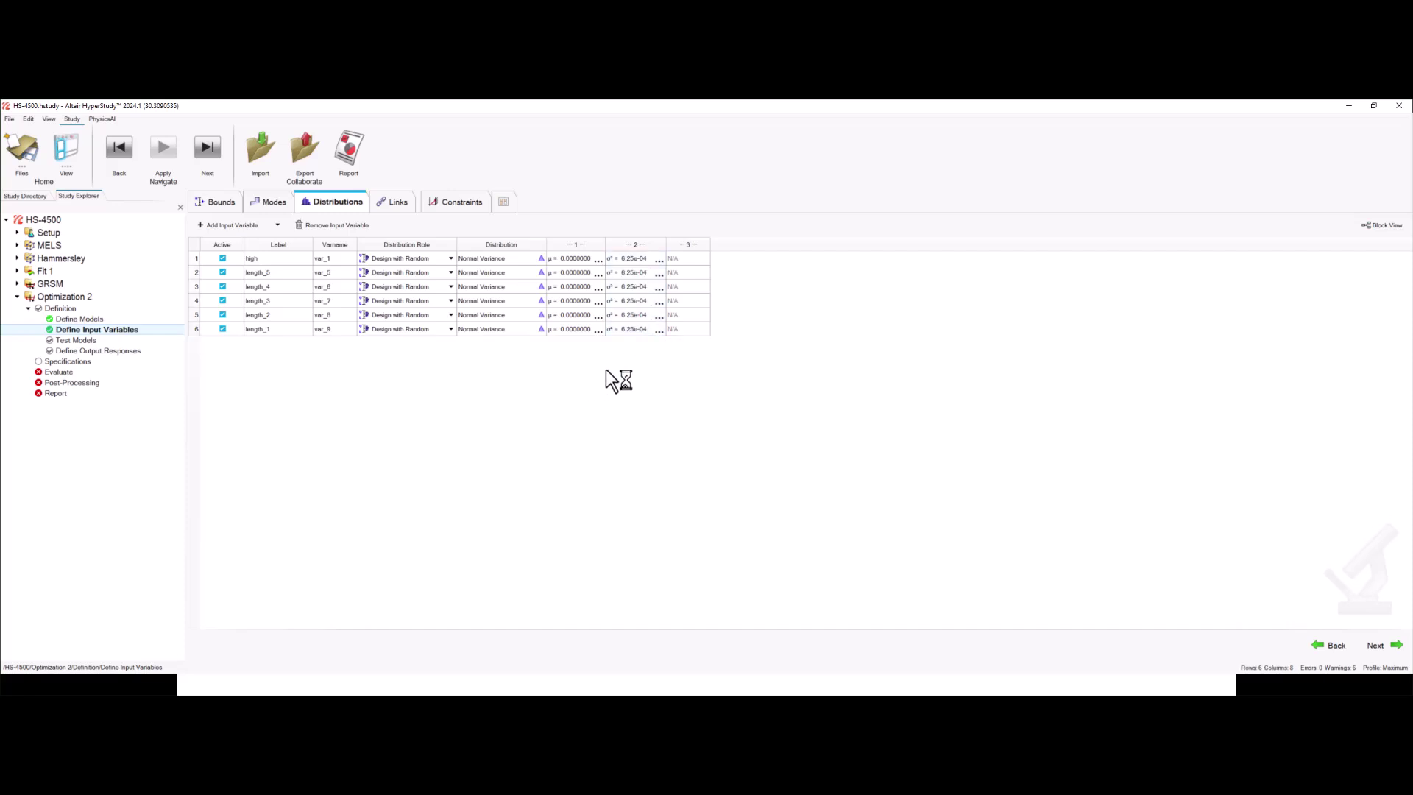
left_click(1388, 657)
left_click(1389, 657)
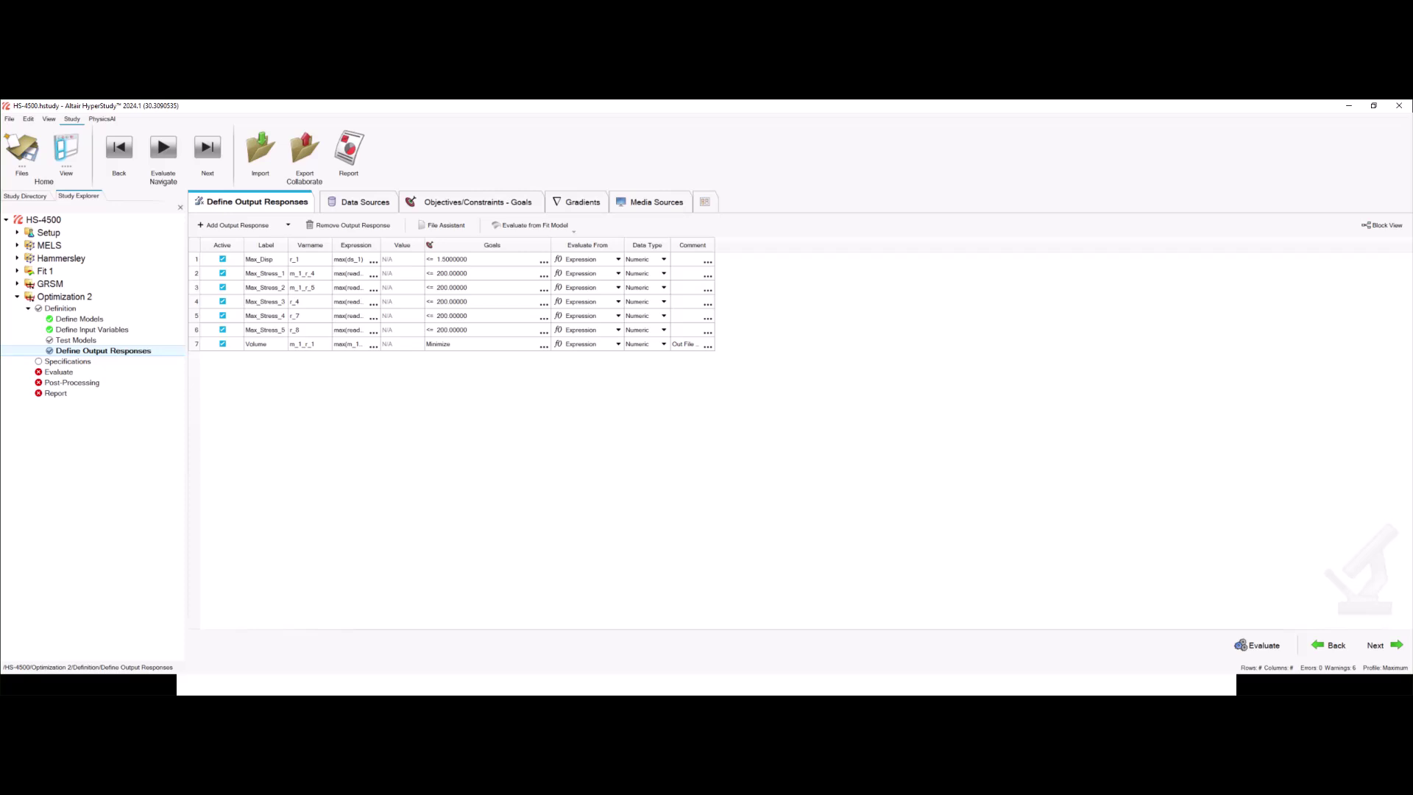
- Use System Reliability Optimization with System Reliability set to 90%
left_click(1375, 646)
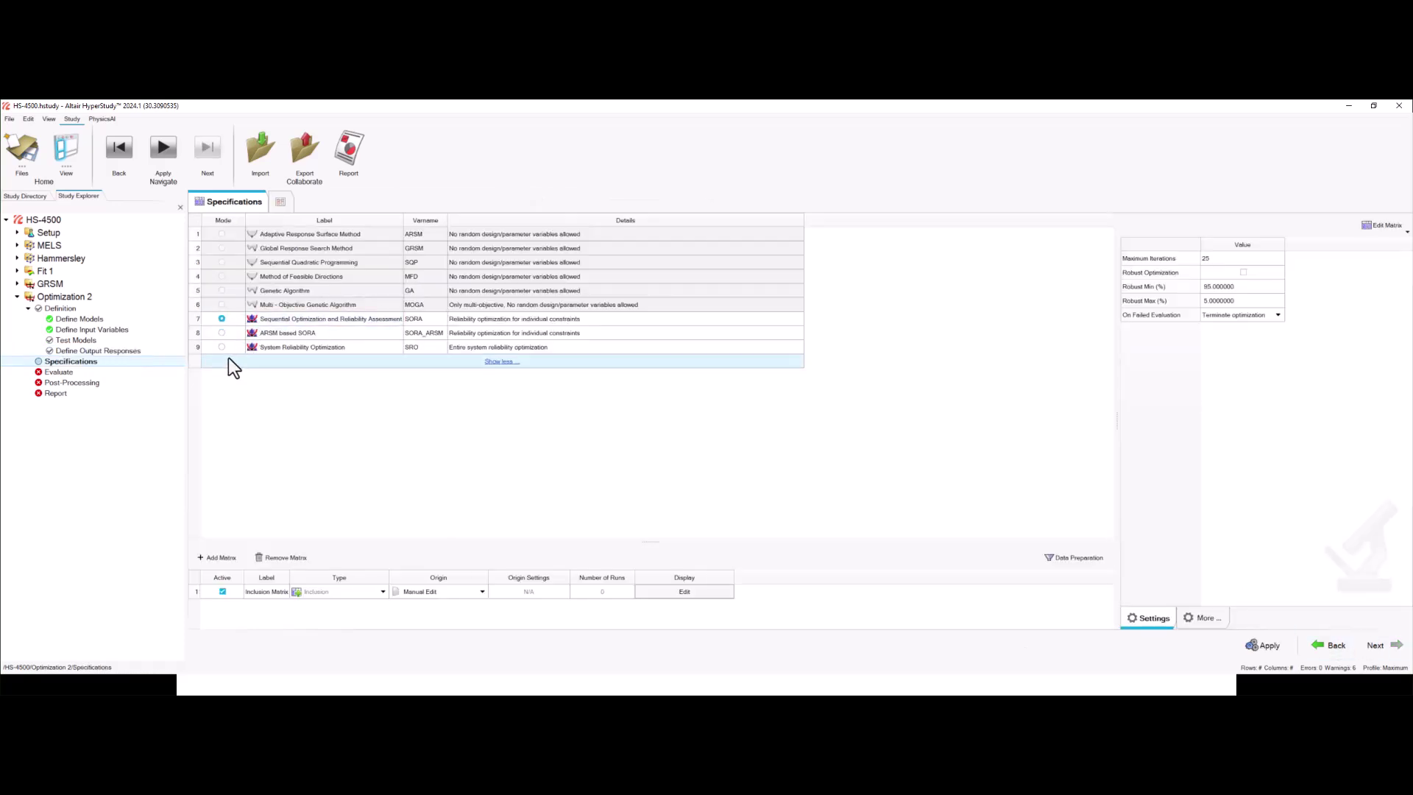
left_click(222, 346)
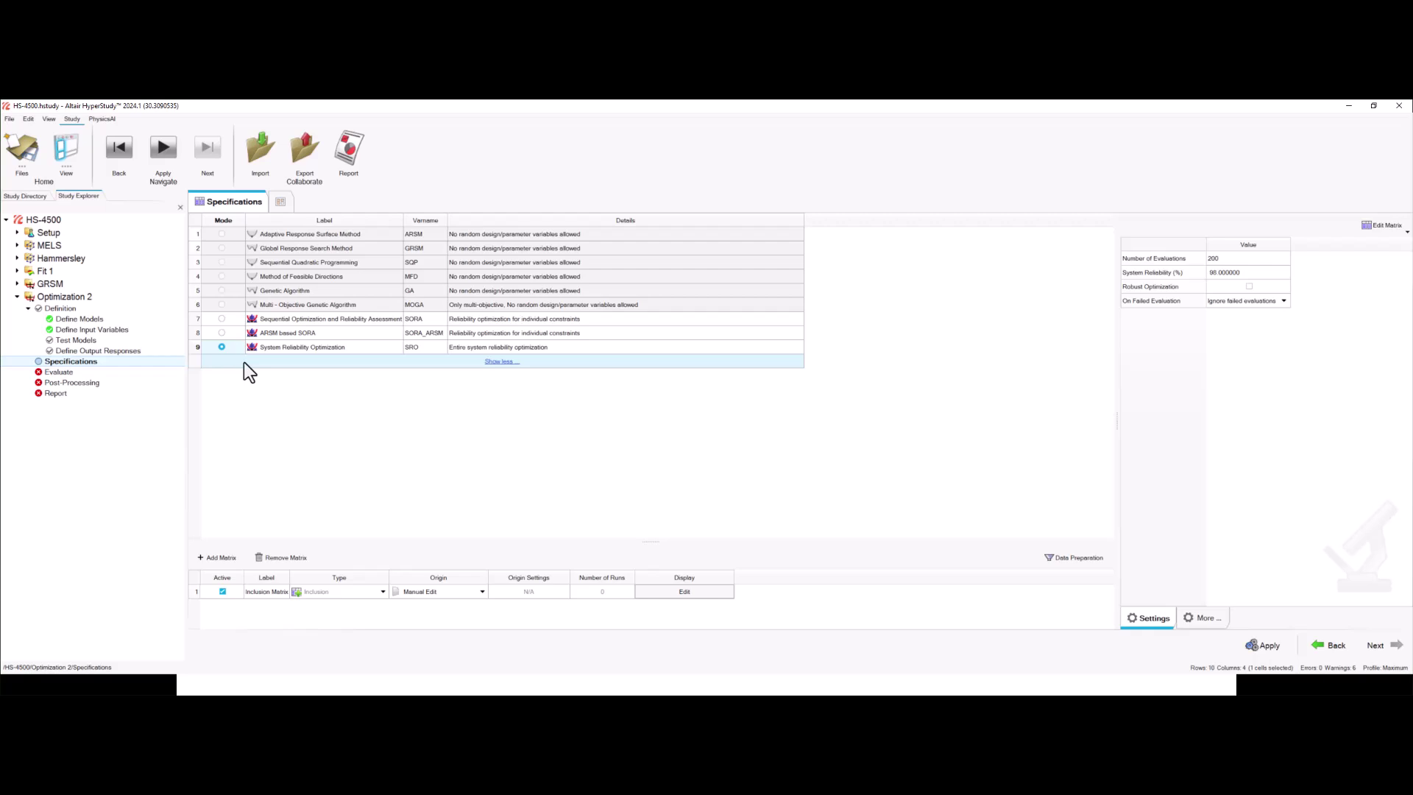
double_click(1225, 273)
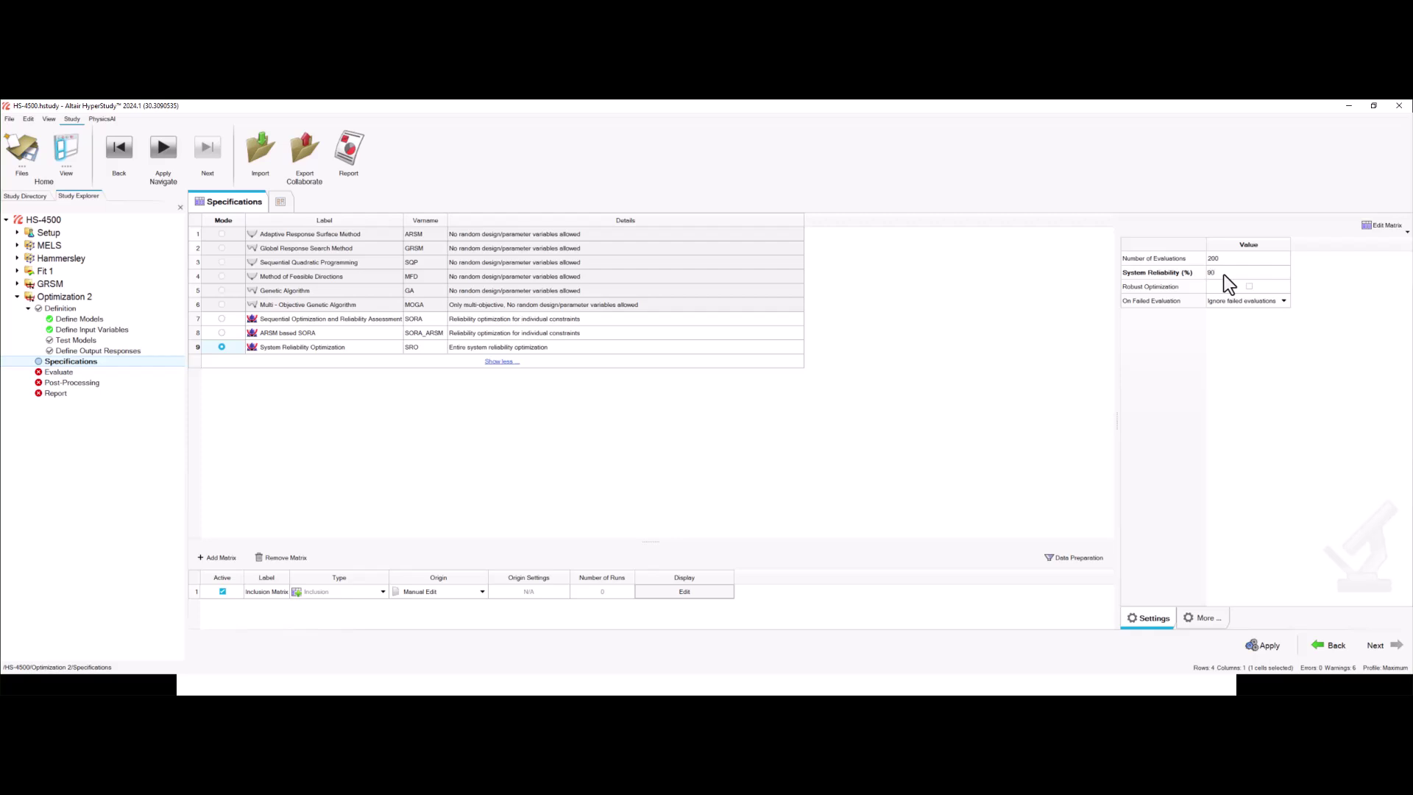
left_click(1283, 350)
- Evaluate all seven output responses from Fit 1 and apply the optimization specifications
left_click(138, 352)
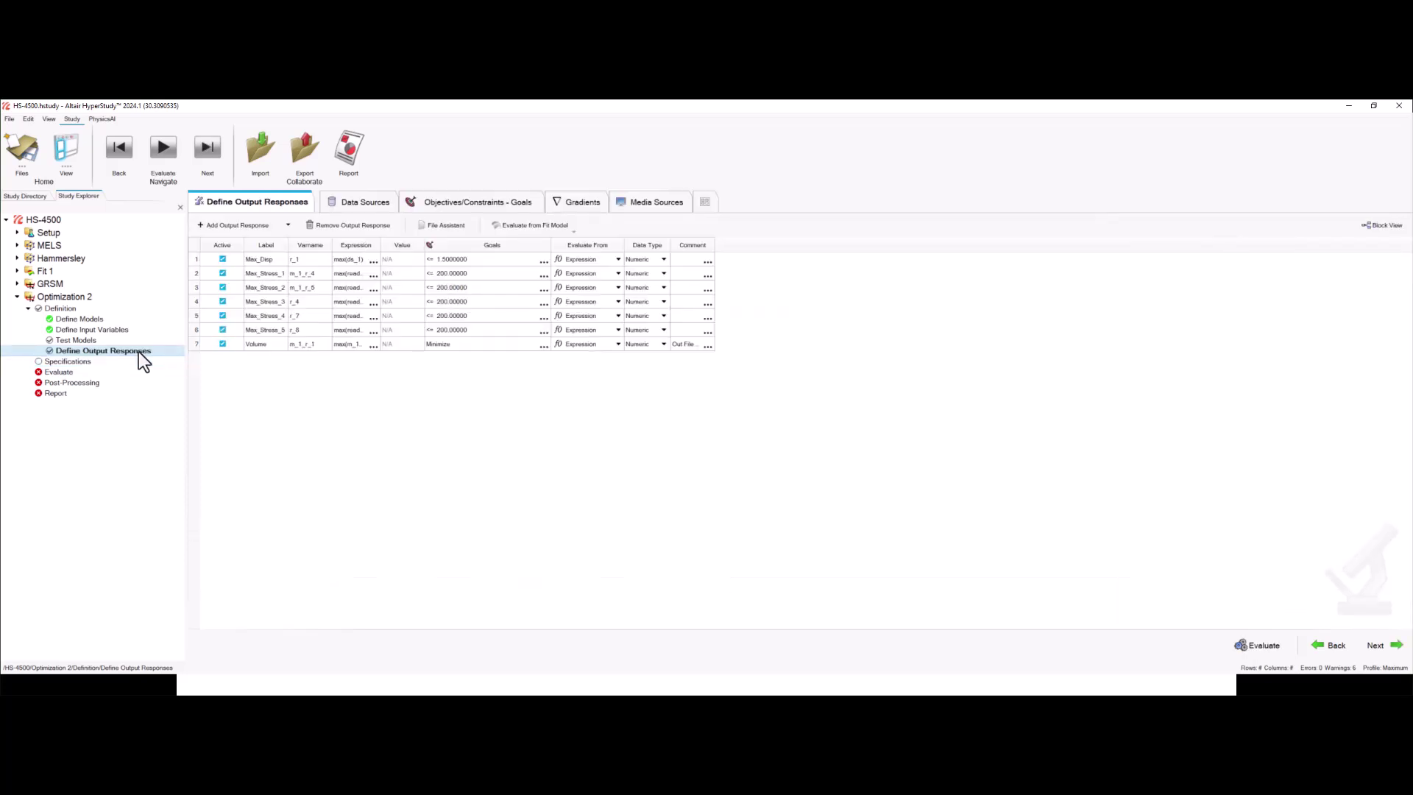
left_click(590, 249)
left_click(549, 226)
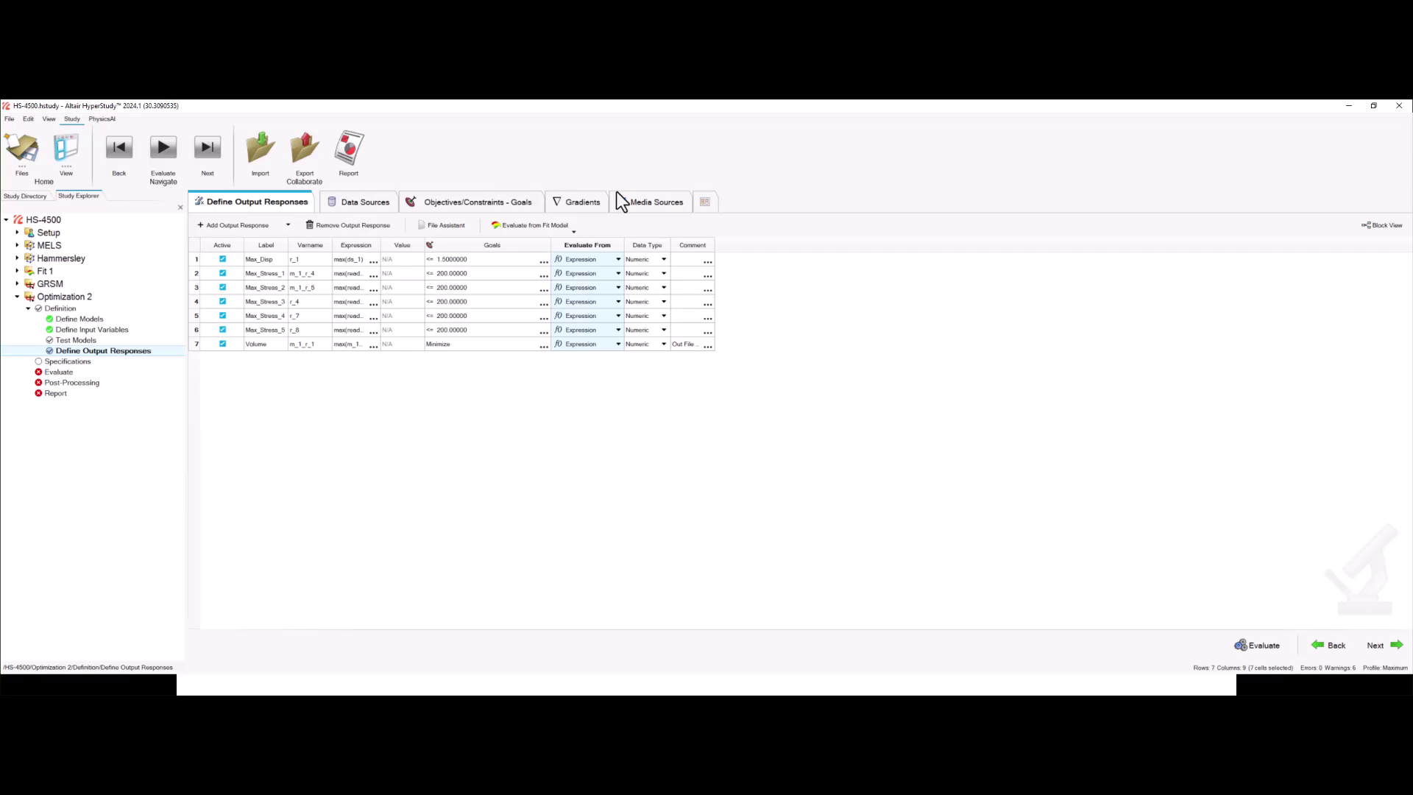
left_click(565, 227)
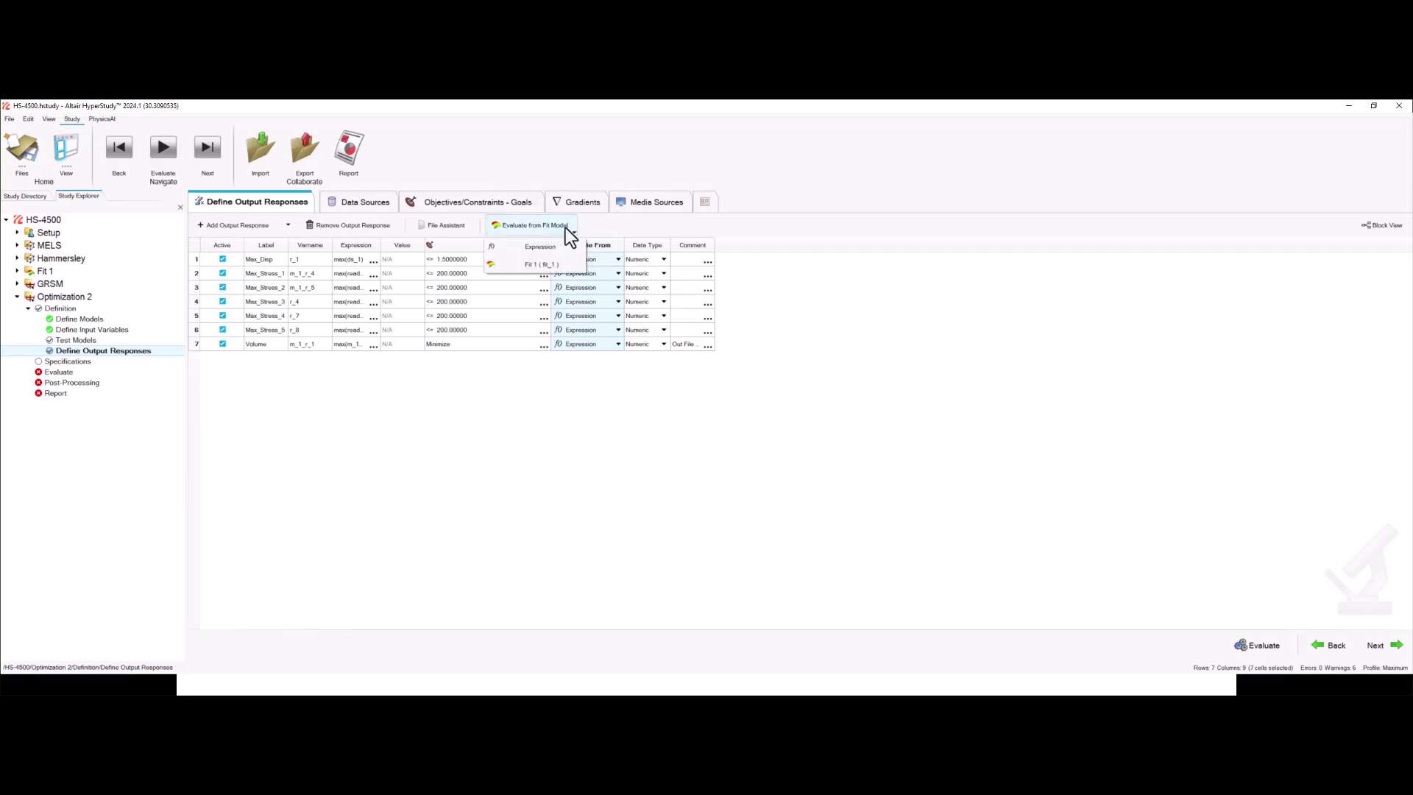
left_click(544, 262)
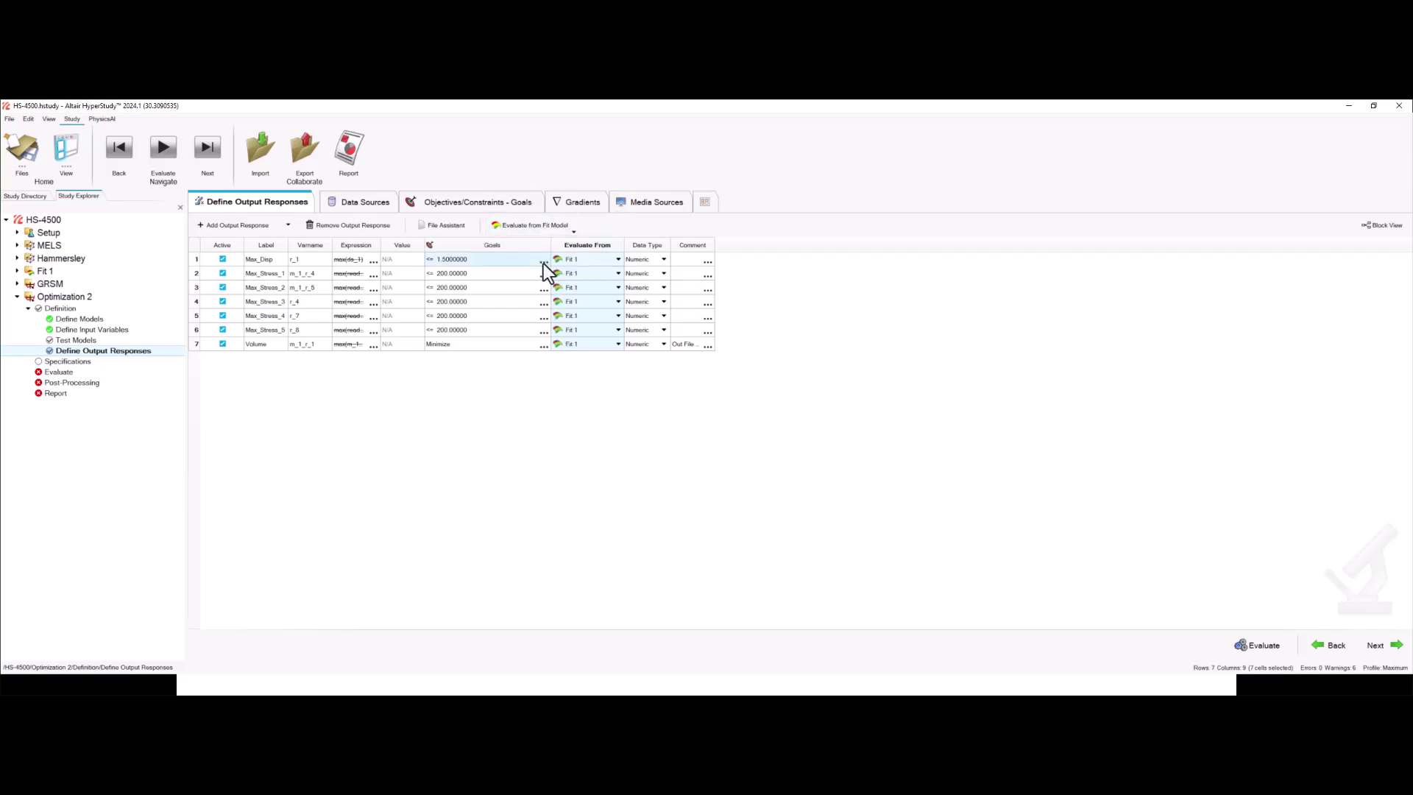
left_click(84, 362)
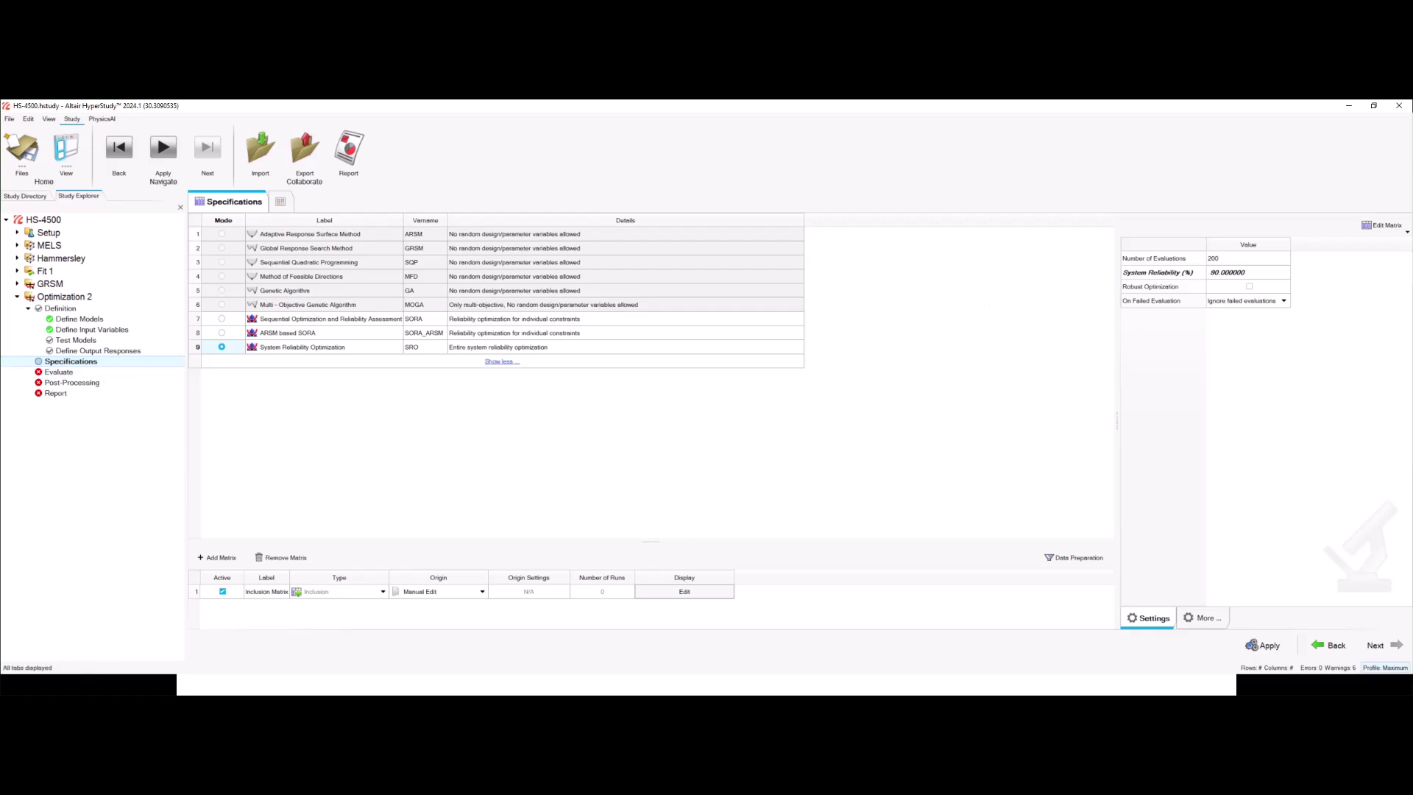
left_click(1272, 648)
left_click(1391, 645)
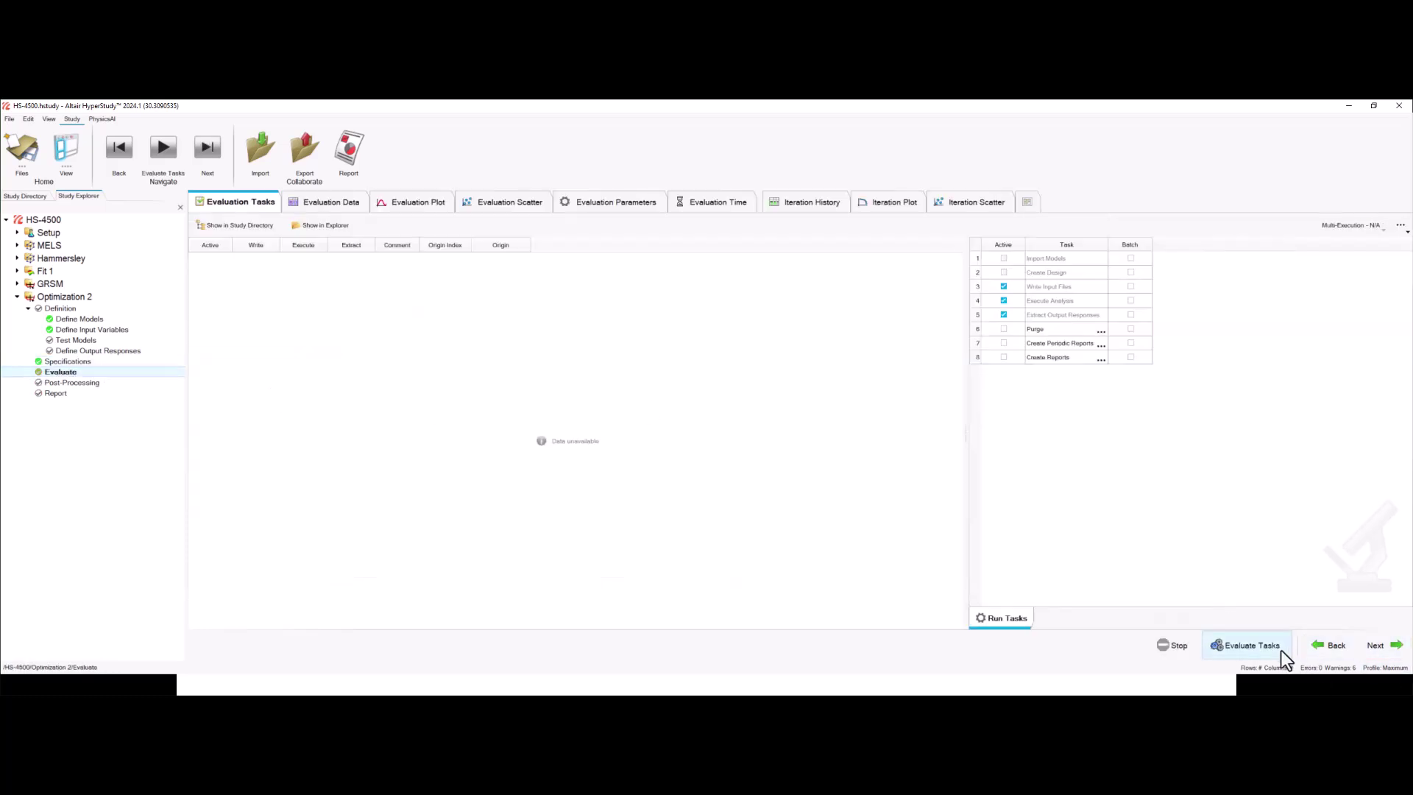
- Run the Optimization 2 evaluation tasks through to completion
left_click(1248, 648)
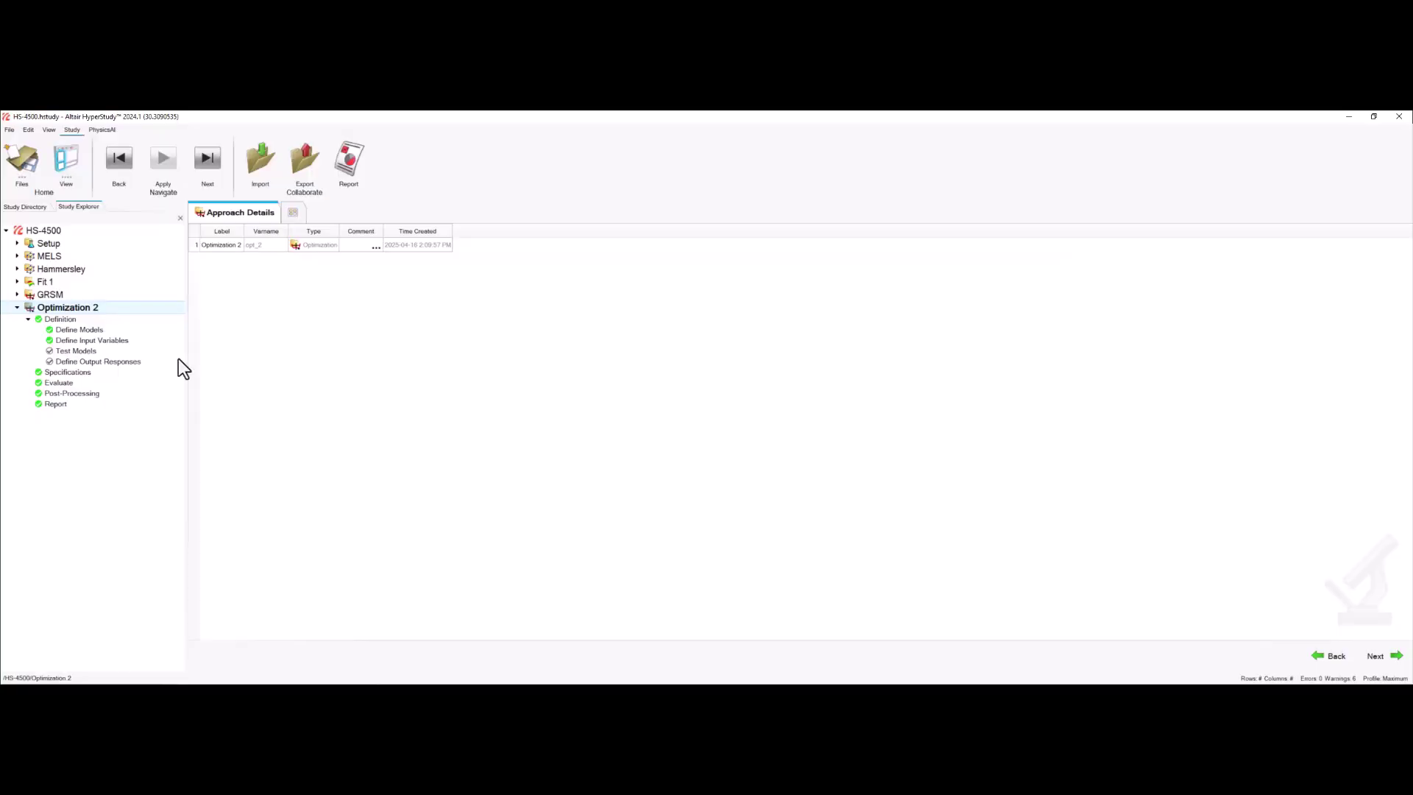
- Copy Optimization 2 as 'Optimization 2 - Copy' and show the copy's output response goals
right_click(59, 308)
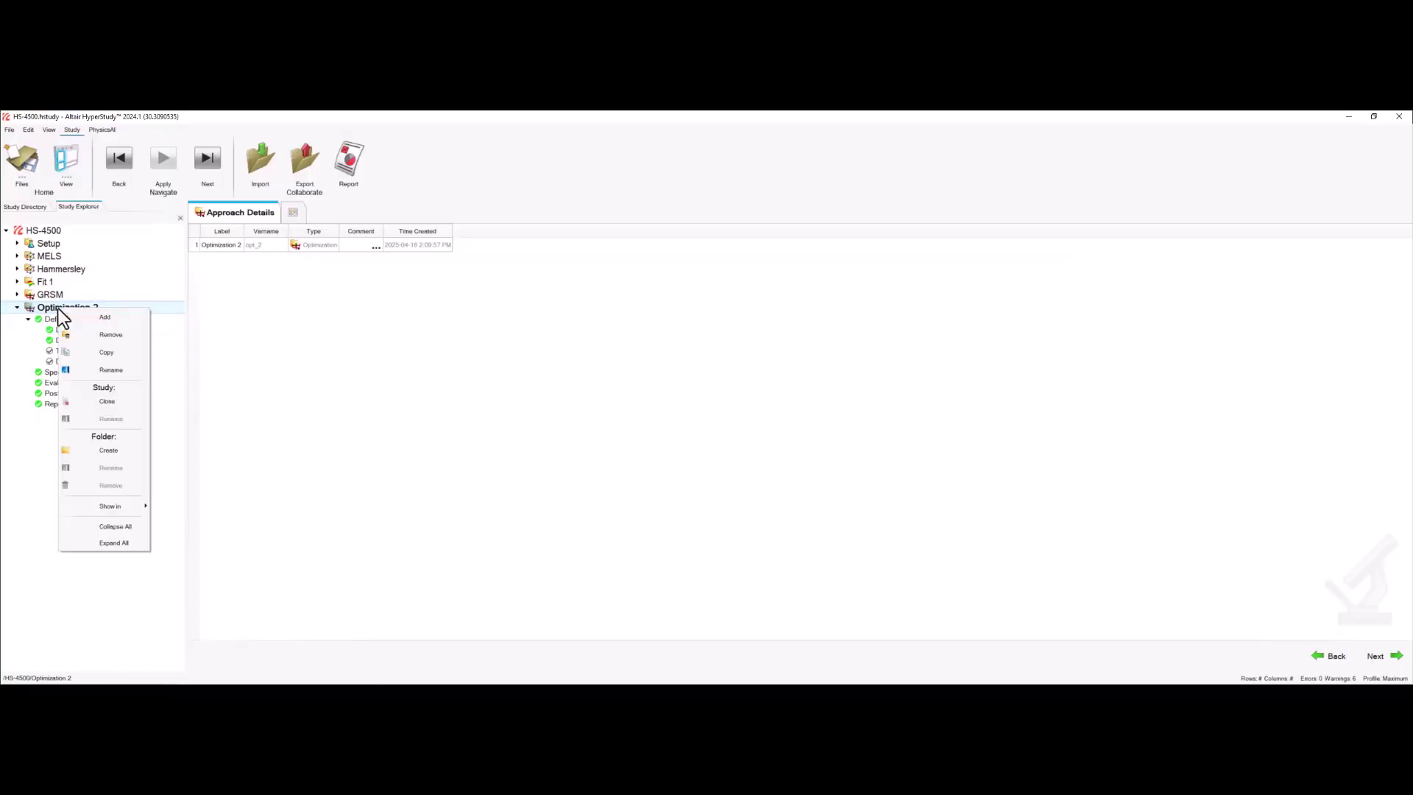
left_click(109, 352)
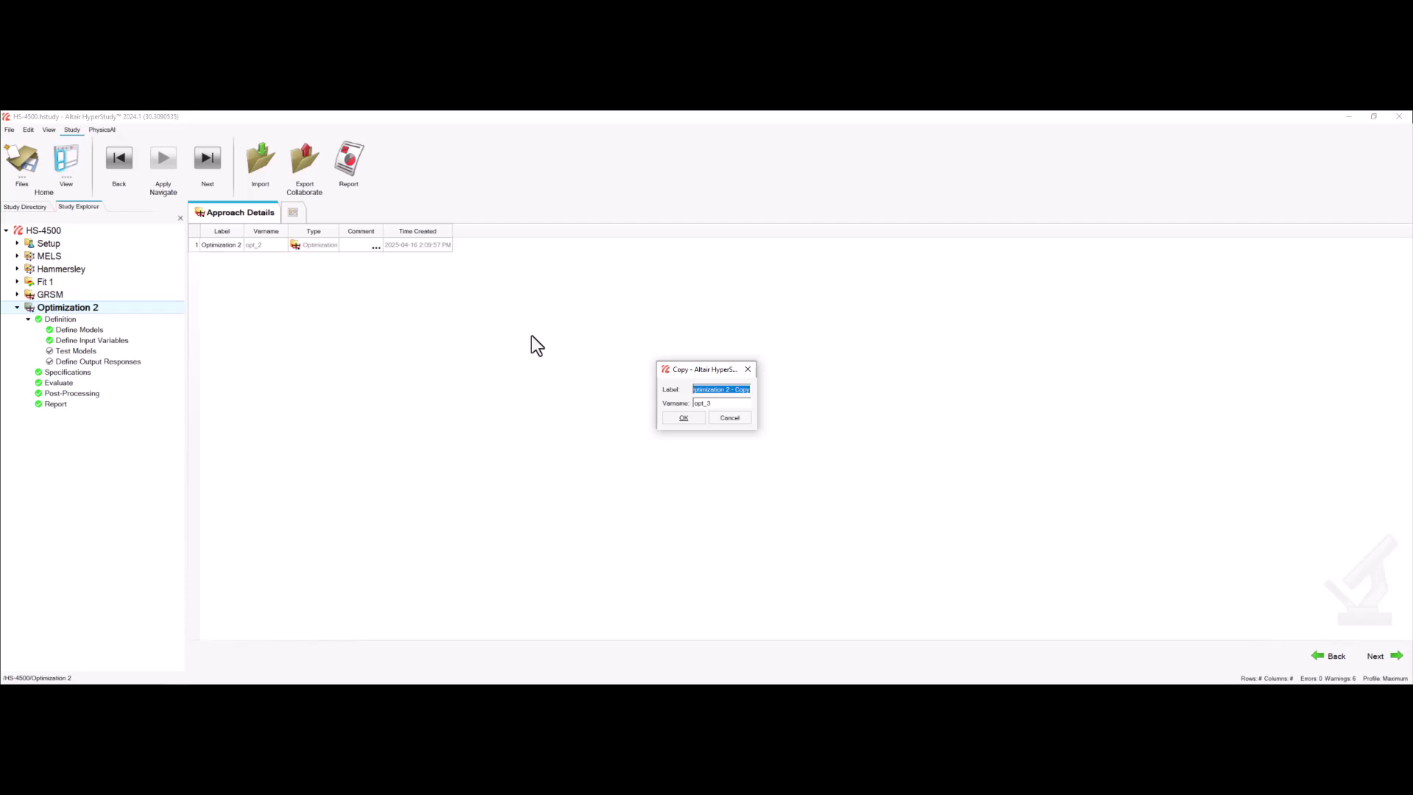
left_click(684, 418)
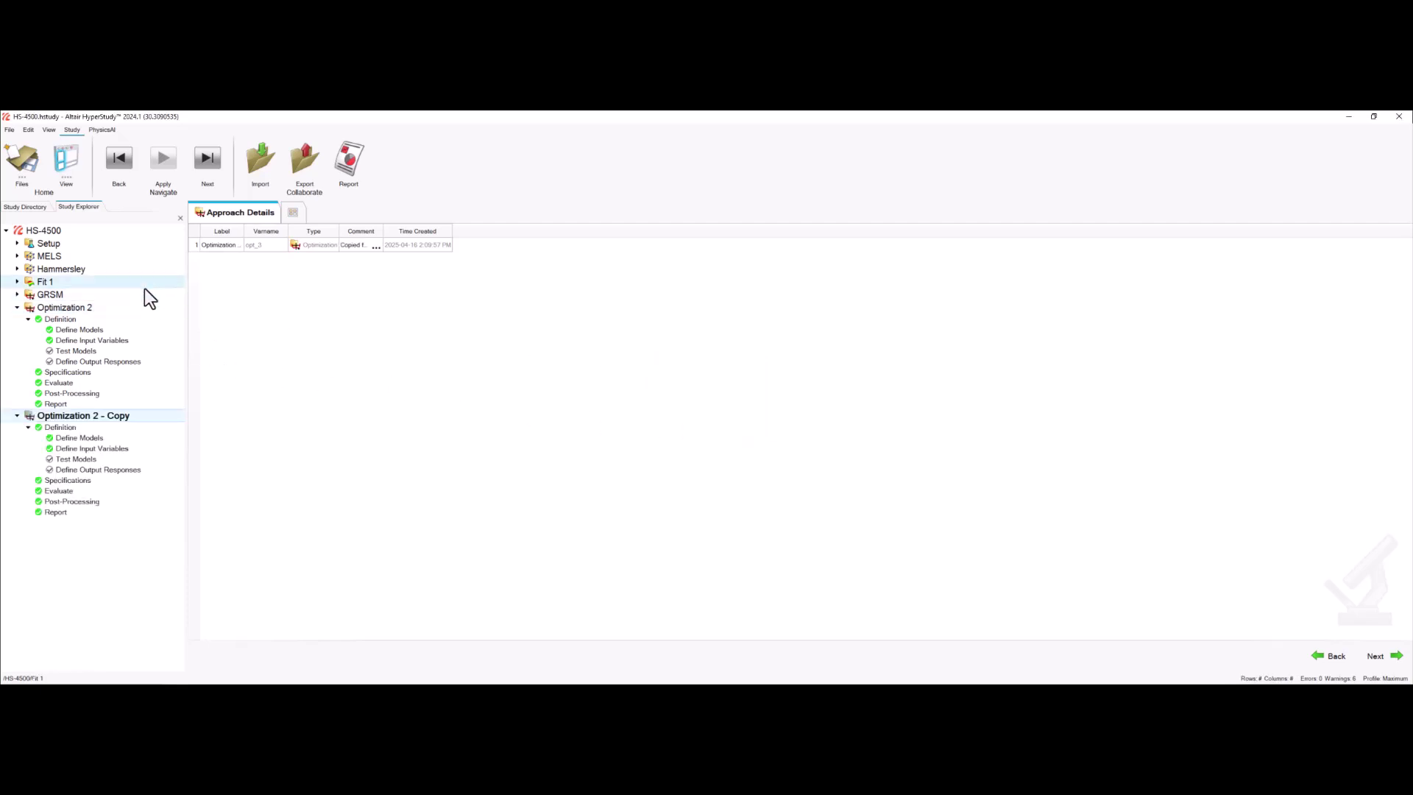
left_click(131, 472)
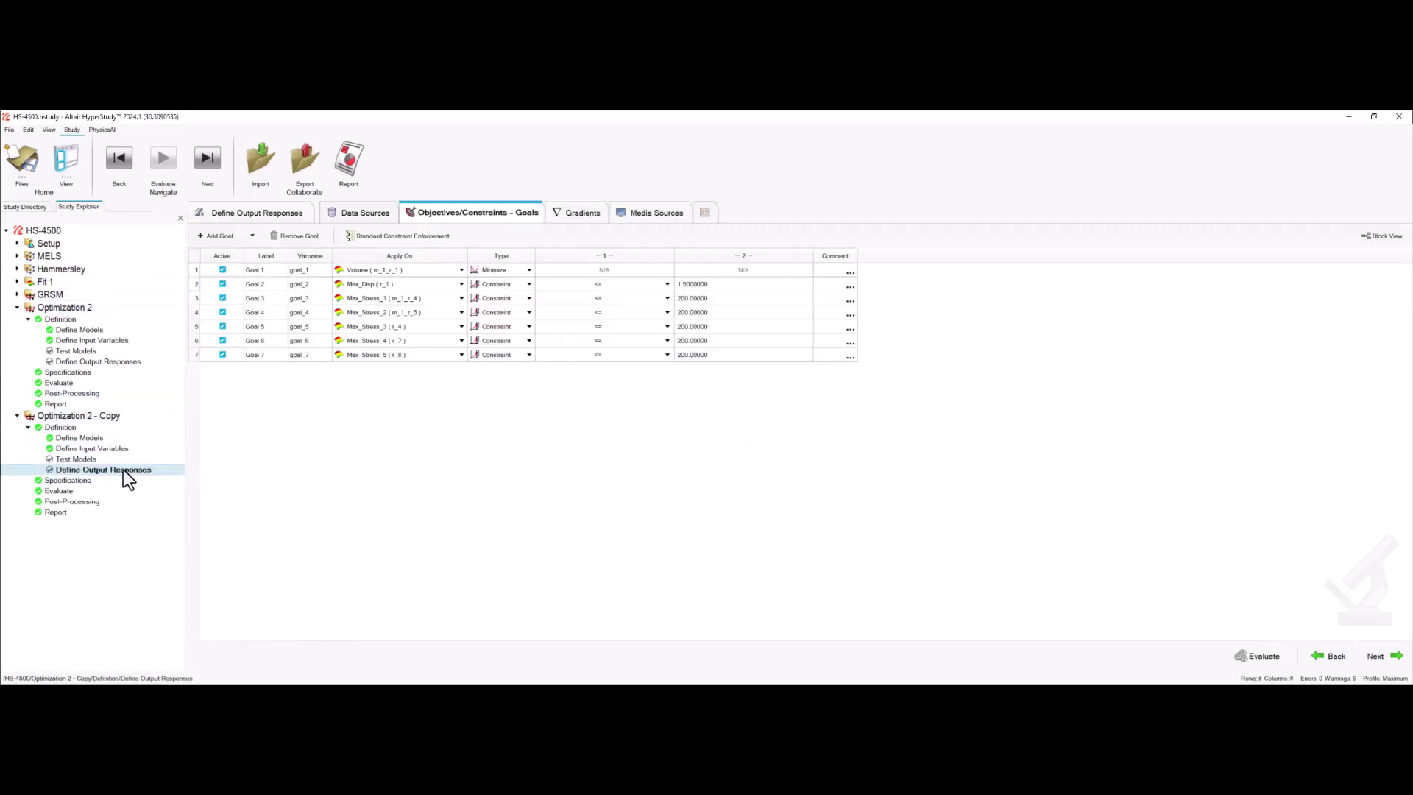
- Make Goal 2 a Probabilistic Constraint, accepting the warning that existing results become invalid
left_click(505, 286)
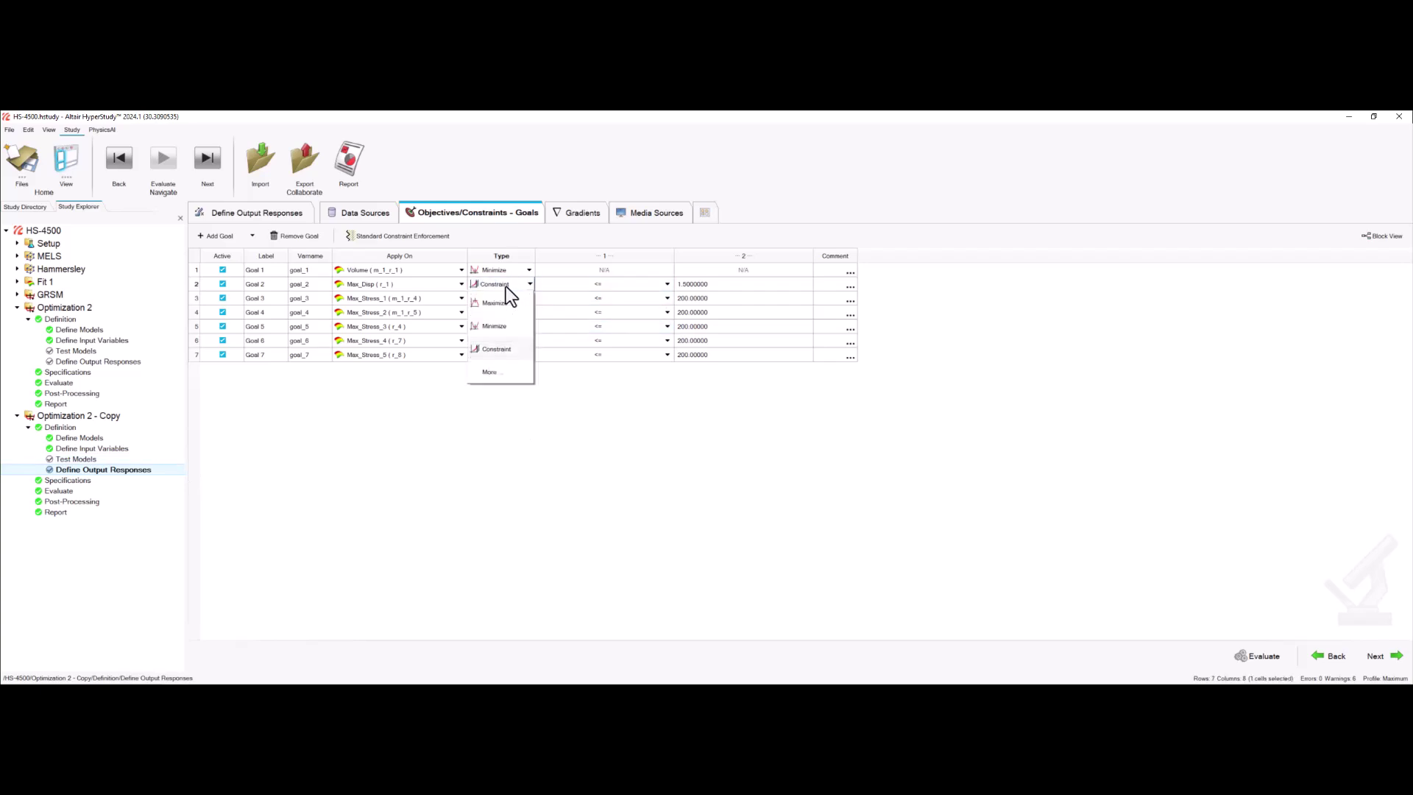
left_click(487, 374)
left_click(683, 412)
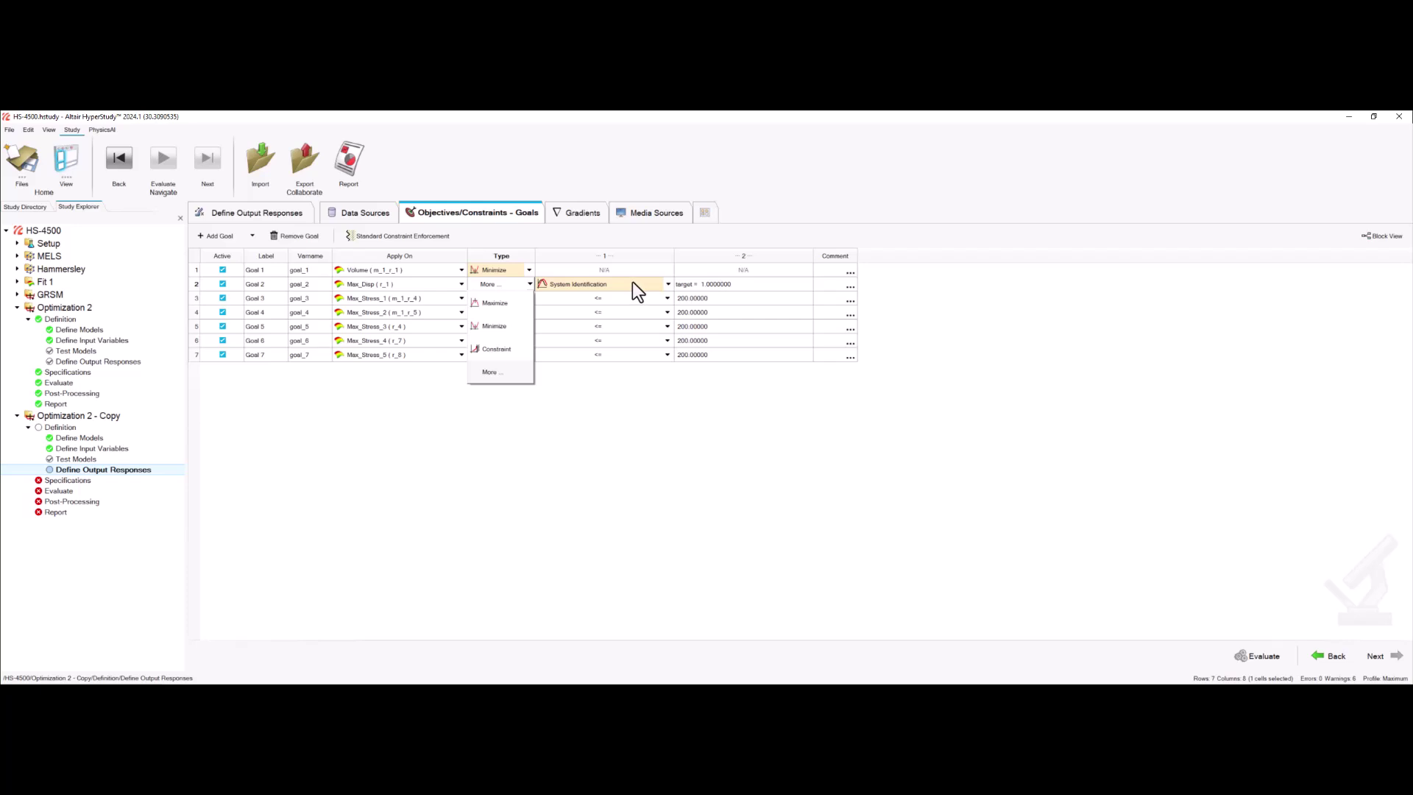
left_click(638, 291)
left_click(599, 421)
left_click(783, 288)
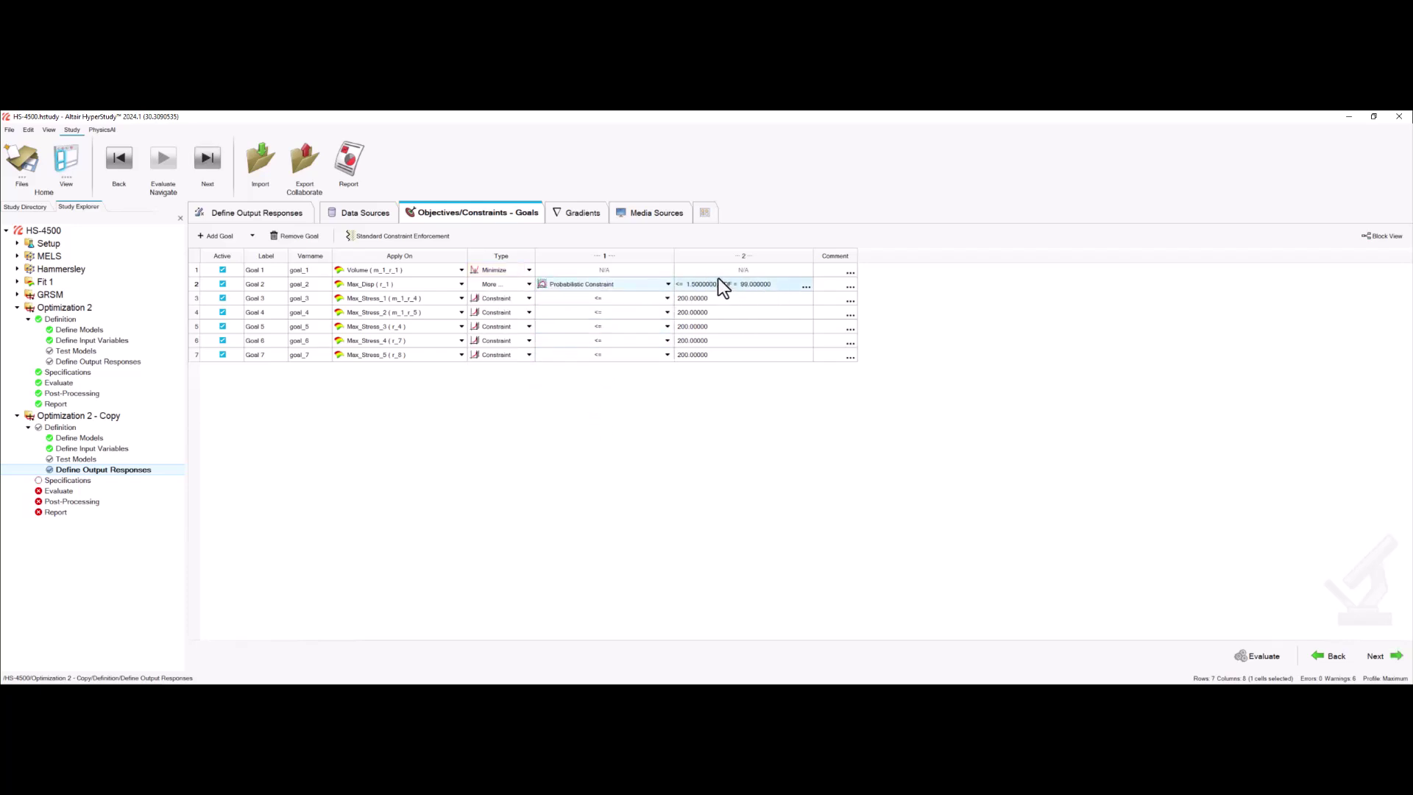
left_click(565, 289)
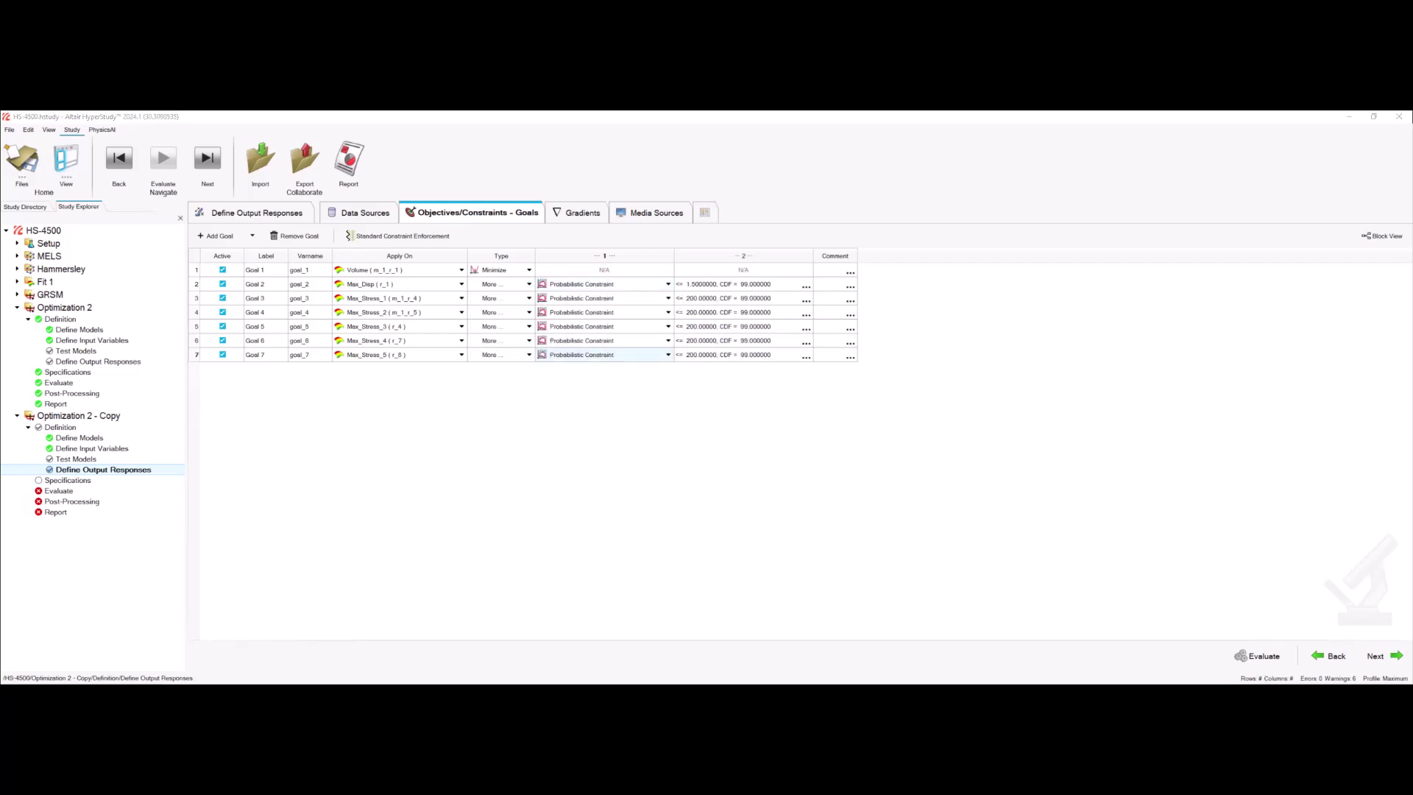
- Keep System Reliability Optimization for Optimization 2 - Copy, apply it, and evaluate its tasks
left_click(1391, 657)
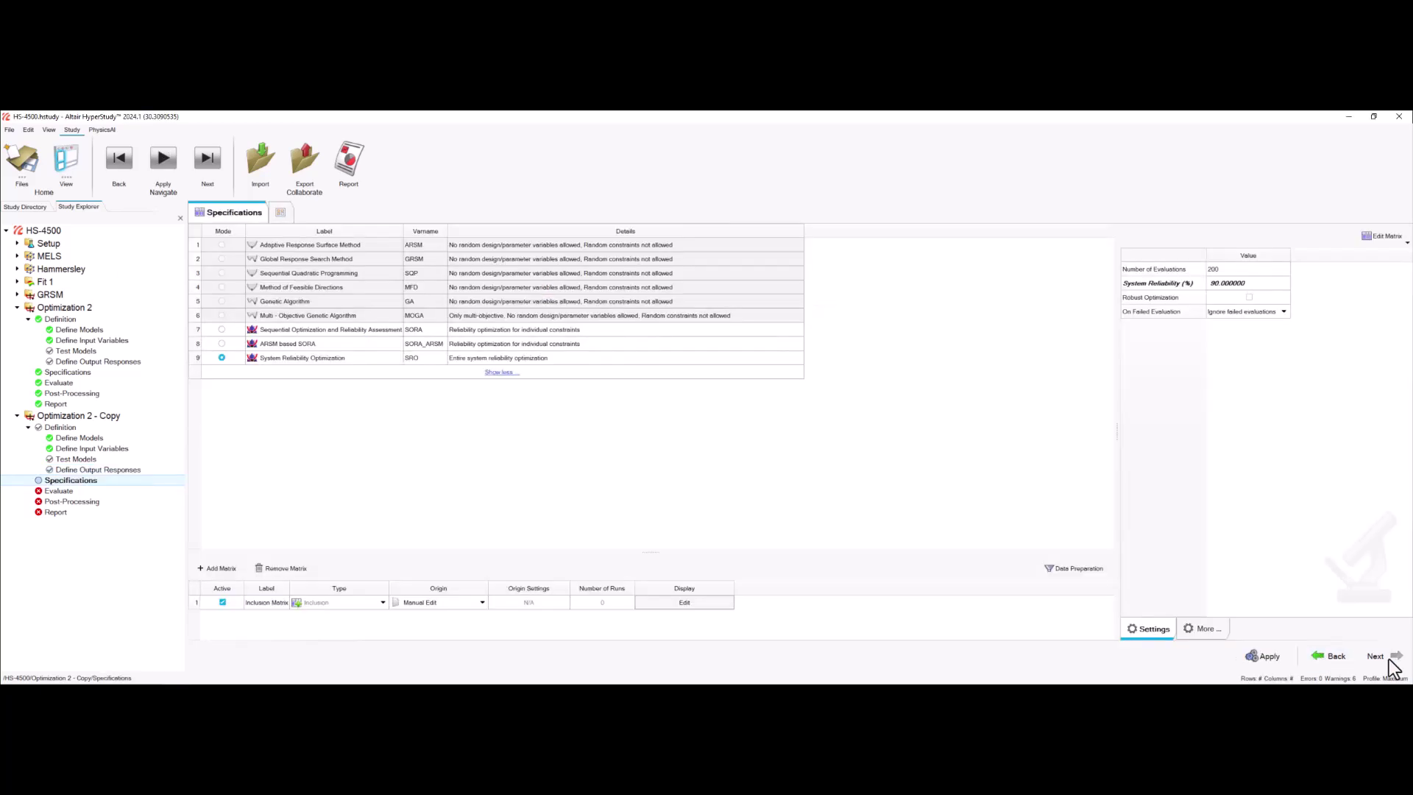
left_click(1275, 660)
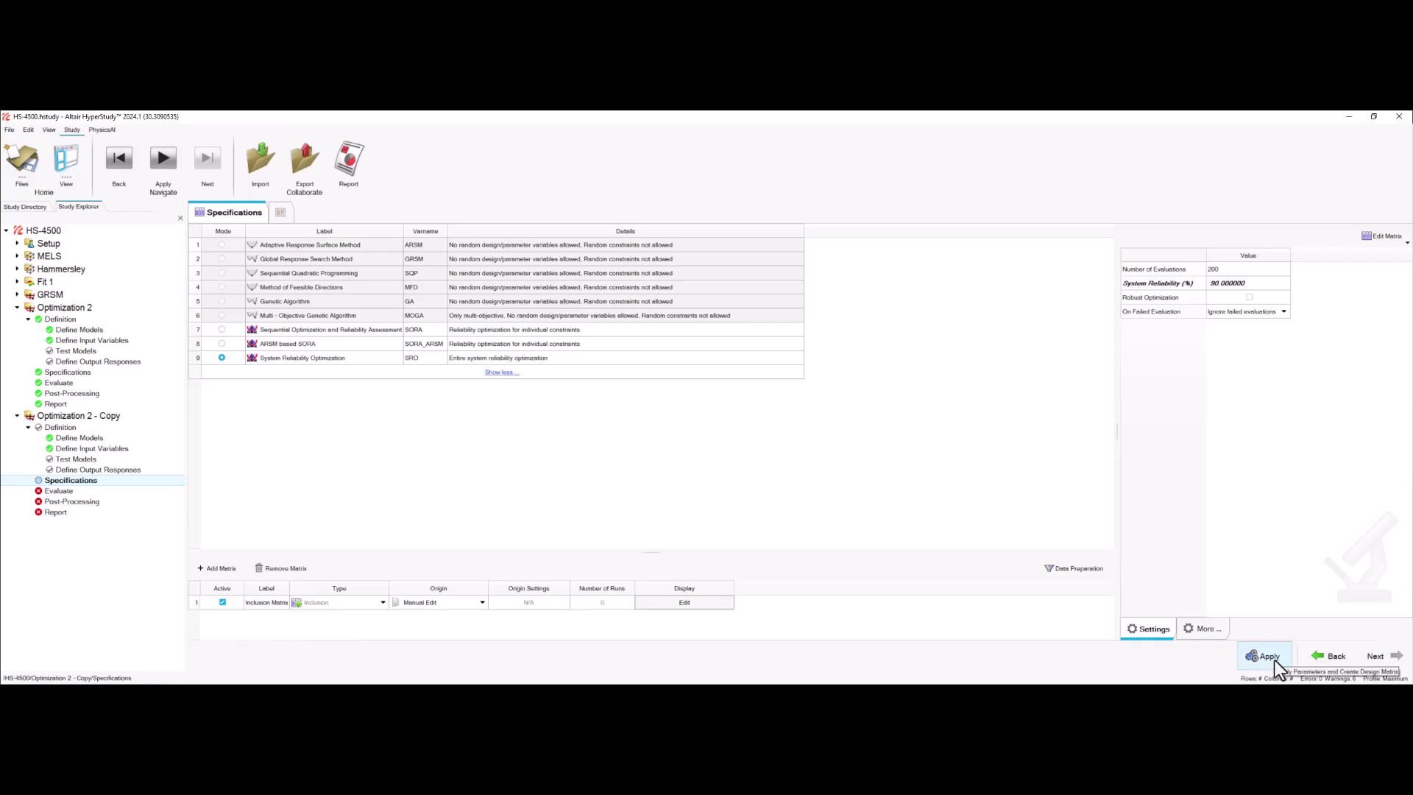
left_click(1257, 664)
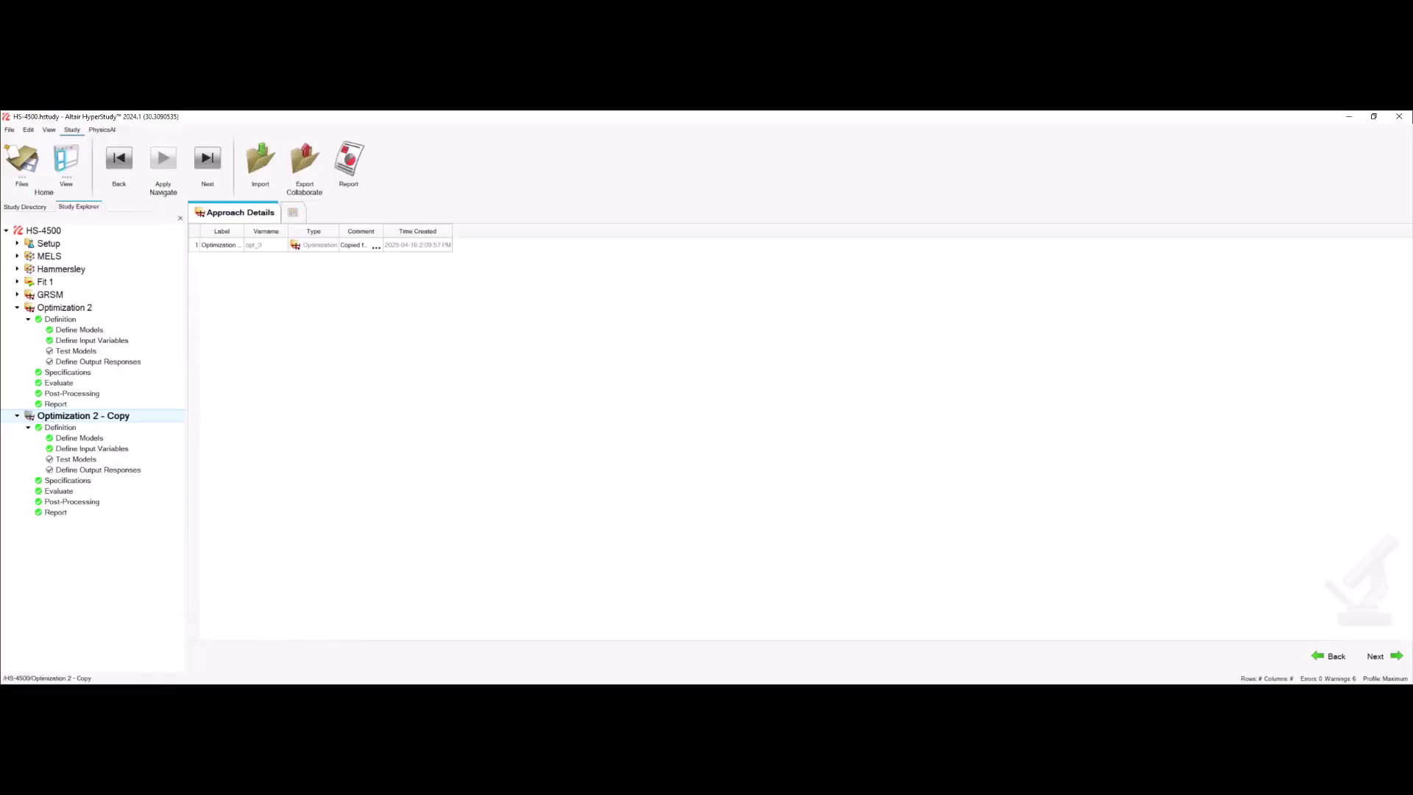
- Duplicate Optimization 2 again to create Optimization 2 - Copy (2)
left_click(86, 307)
right_click(87, 309)
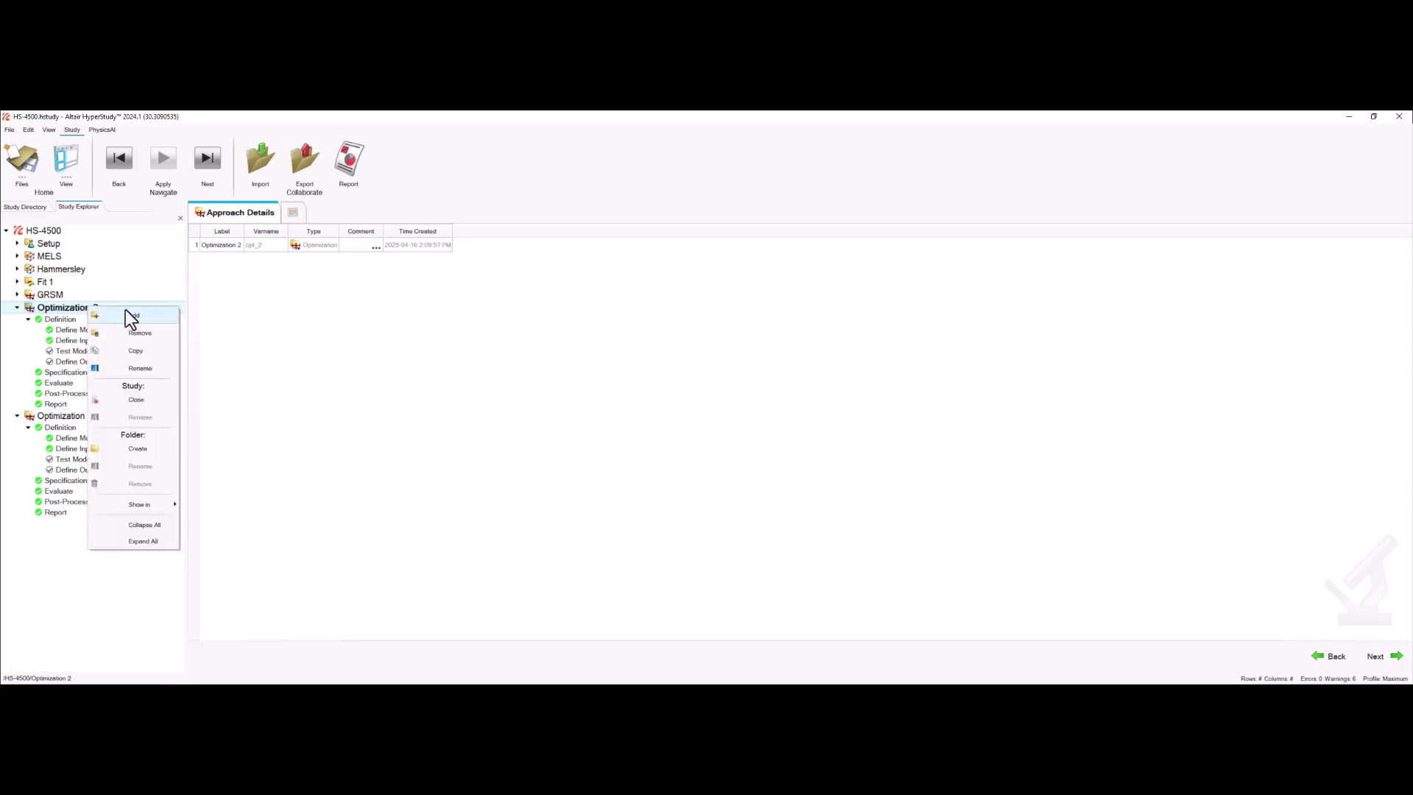
left_click(154, 358)
left_click(684, 418)
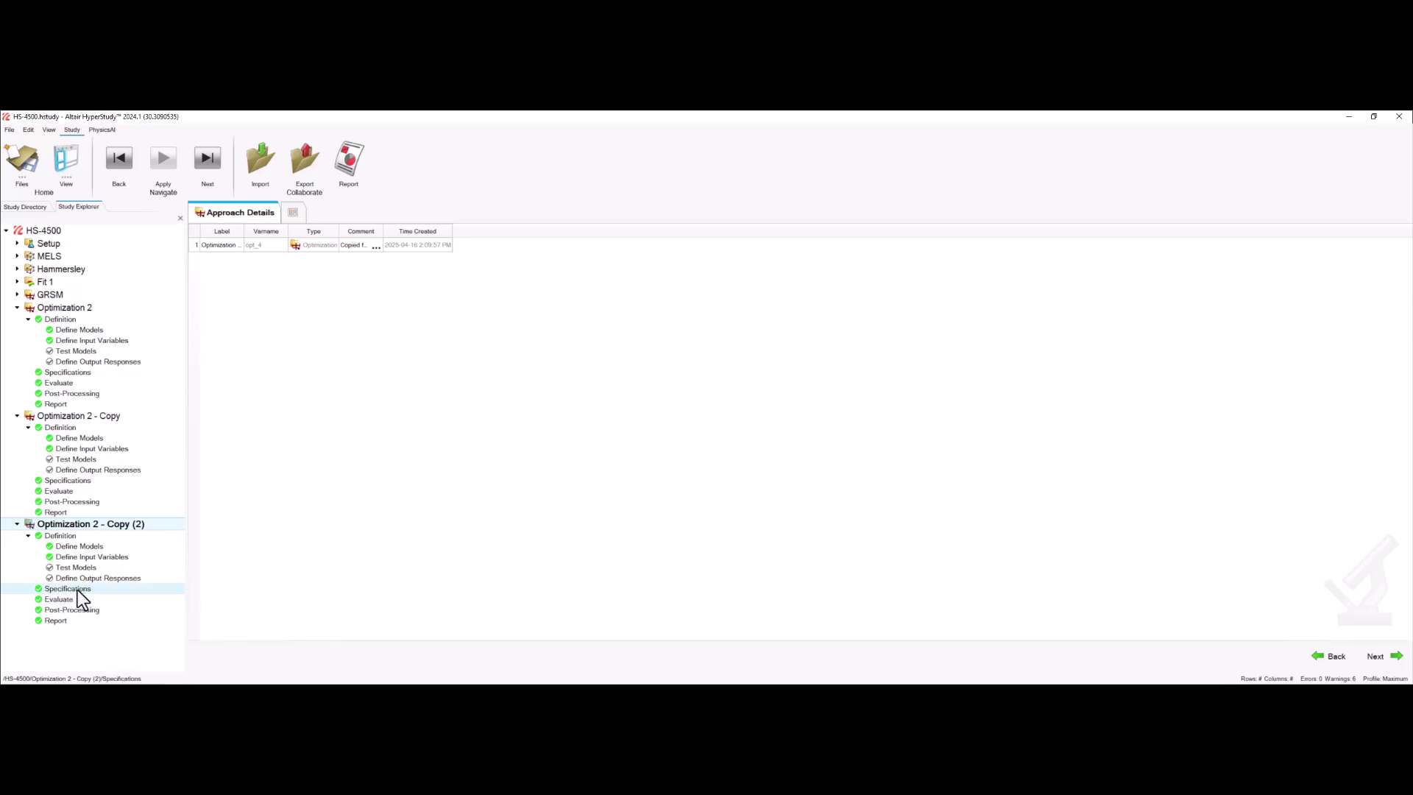
- Enable Robust Optimization in Copy (2)'s specifications, accepting the invalidated results, and apply
left_click(78, 593)
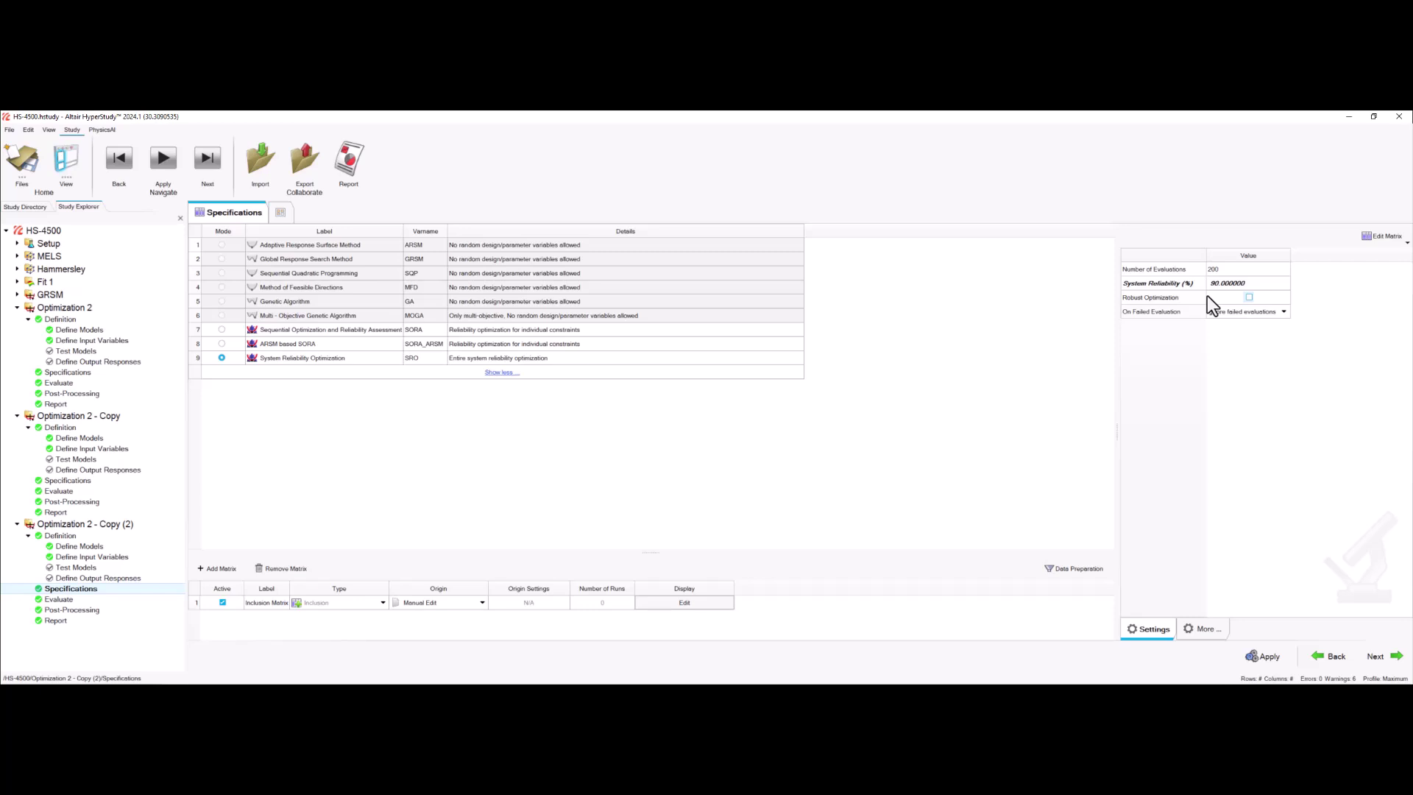
left_click(1247, 297)
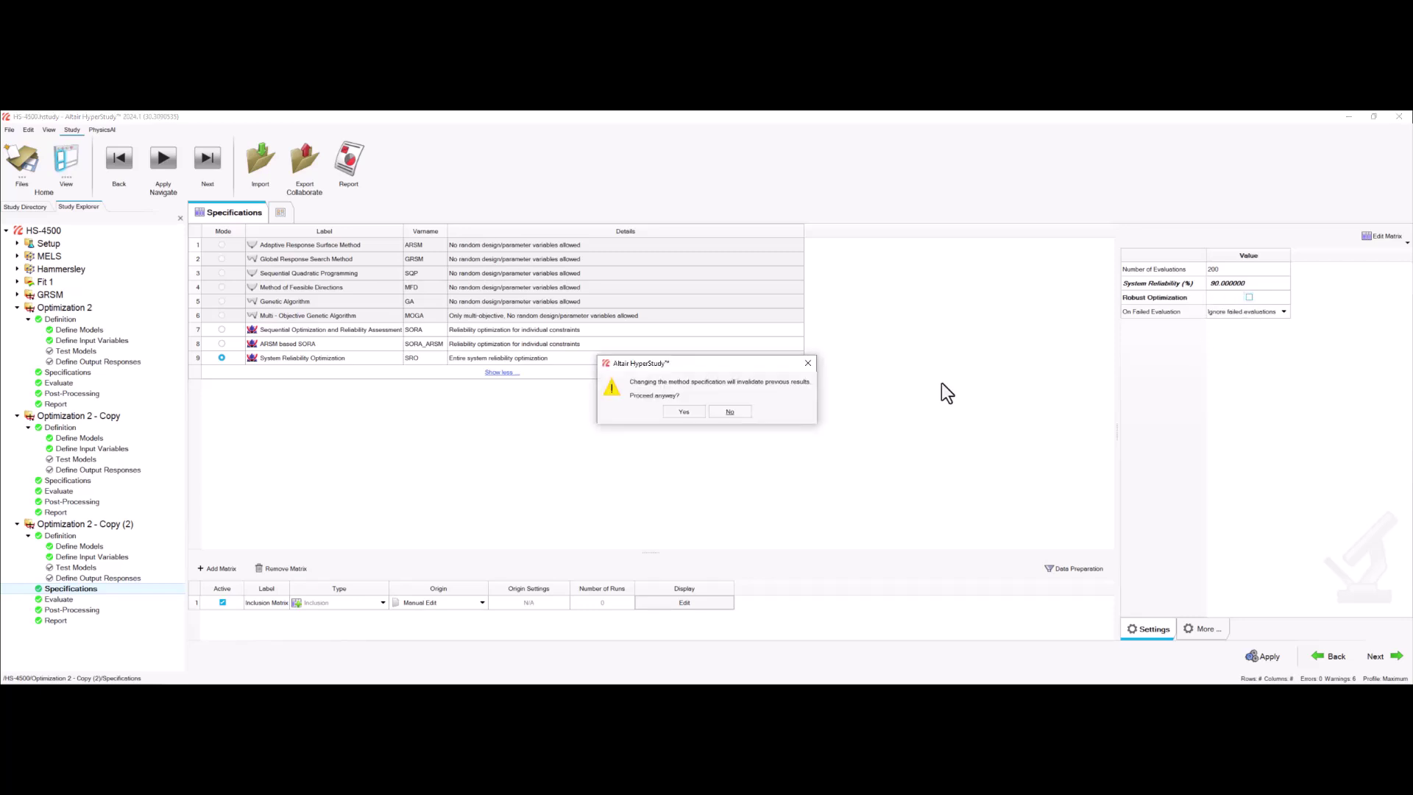
left_click(681, 412)
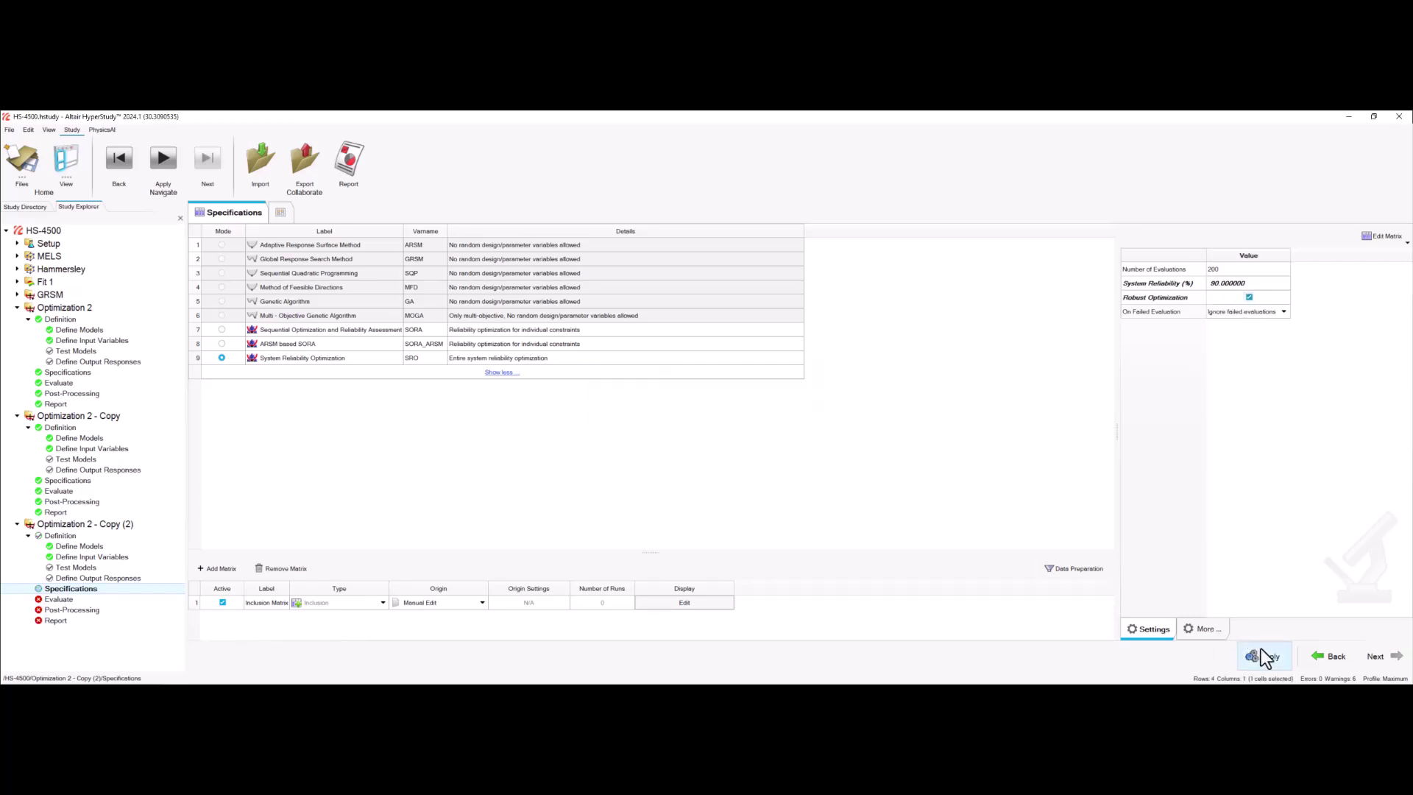
left_click(1395, 656)
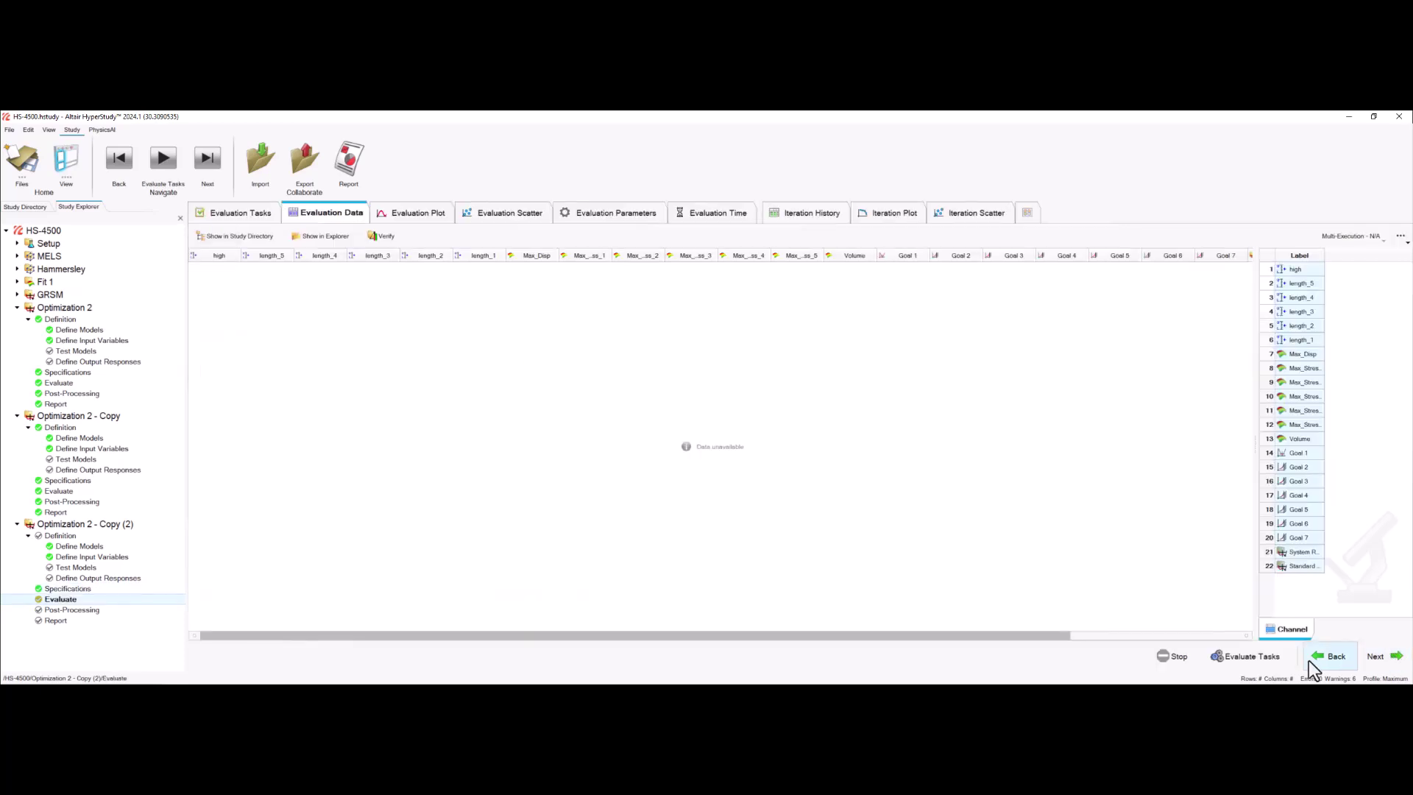
- Evaluate the robust copy, then plot Optimization 2's System Reliability across its 21 iterations
left_click(1252, 658)
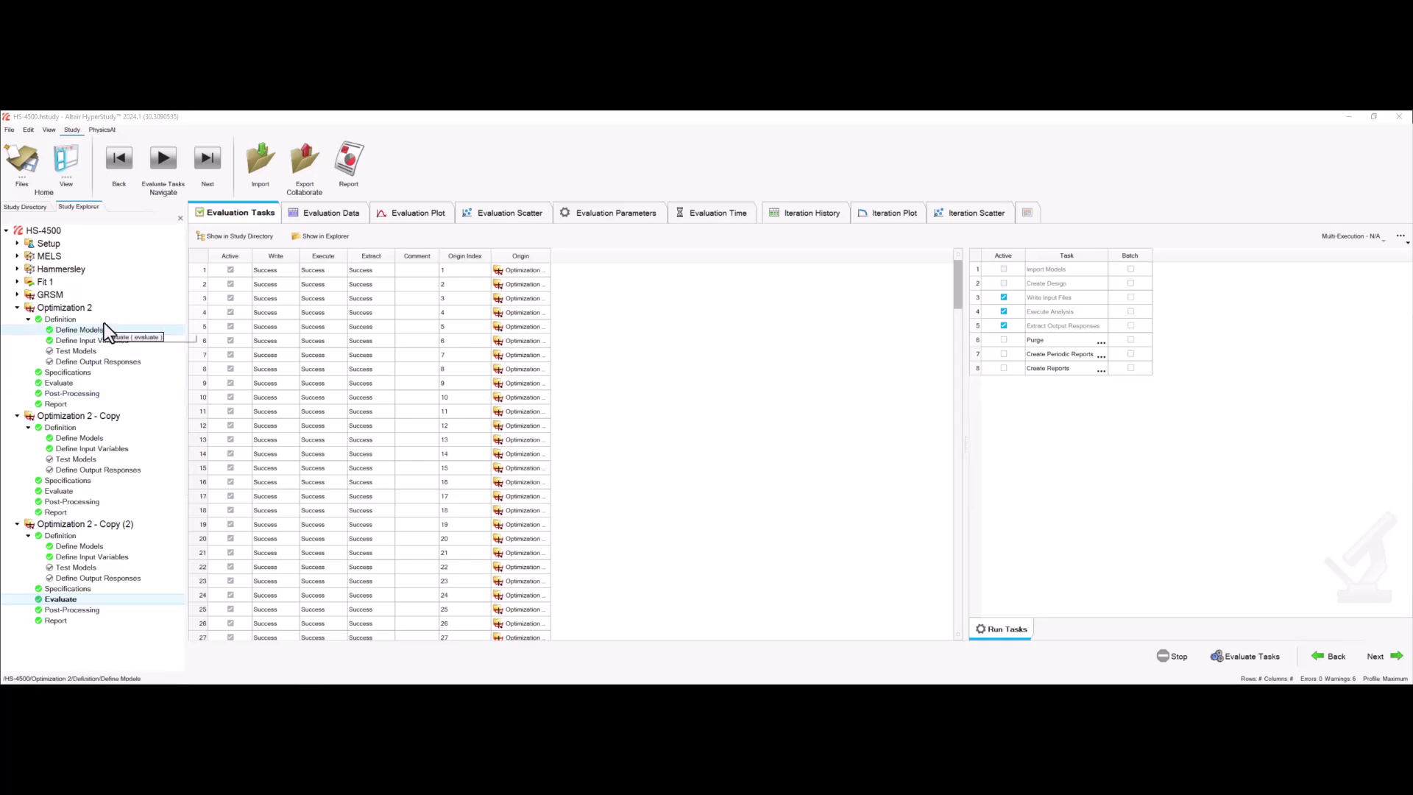
left_click(95, 393)
left_click(95, 383)
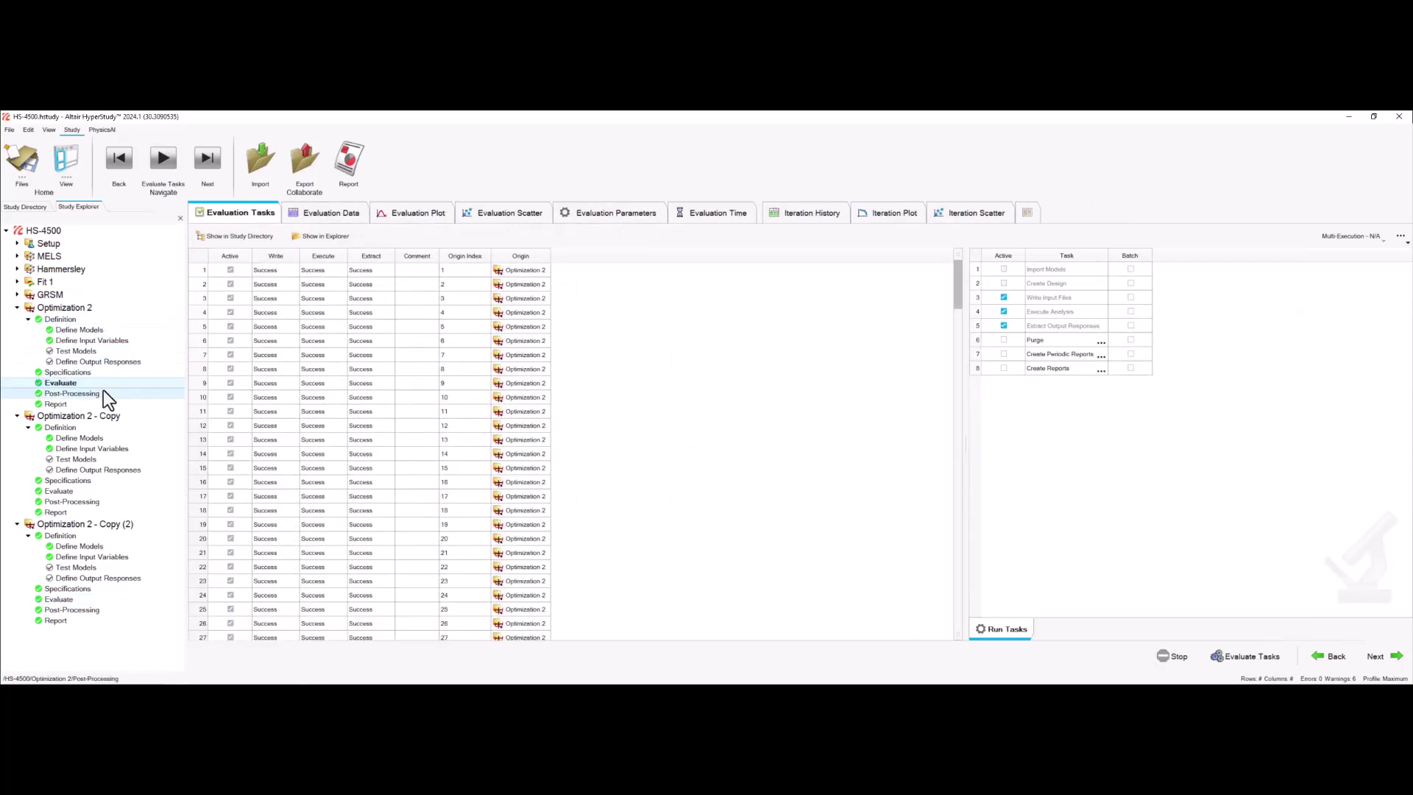
left_click(894, 213)
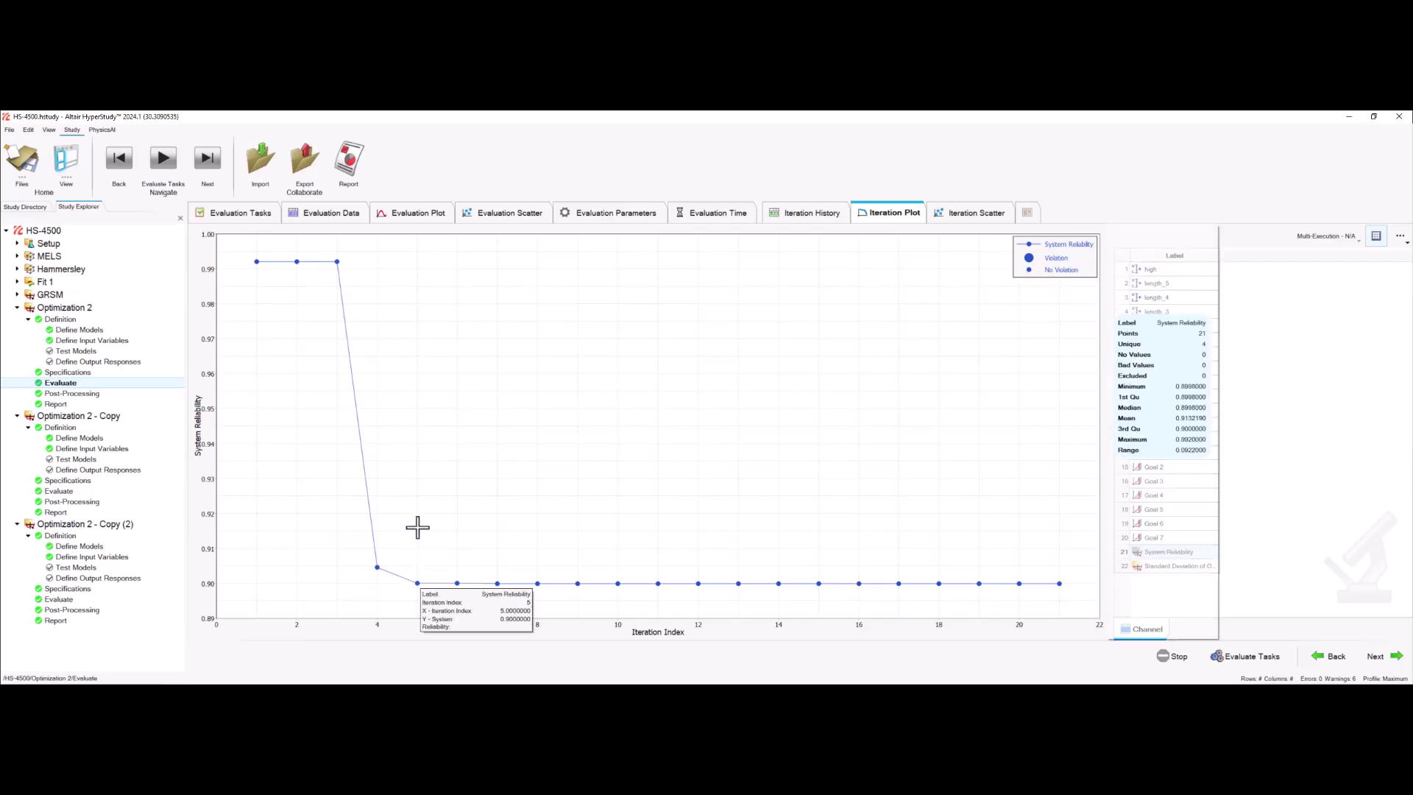
- Show Optimization 2 - Copy's Evaluate step, where every evaluation task reads Success
left_click(109, 493)
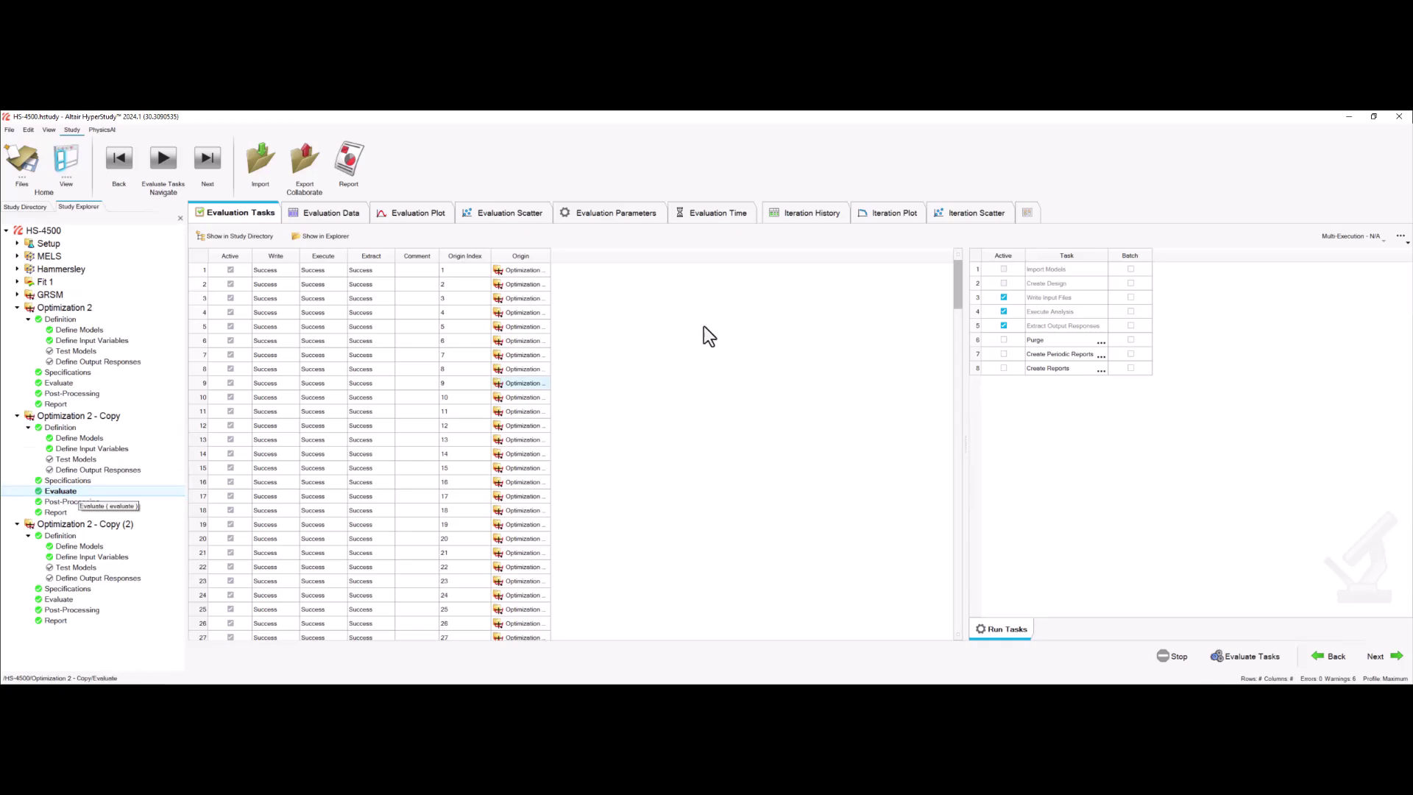
- Browse Optimization 2 - Copy's iteration history table, then show Post-Processing for Optimization 2 - Copy (2)
left_click(811, 213)
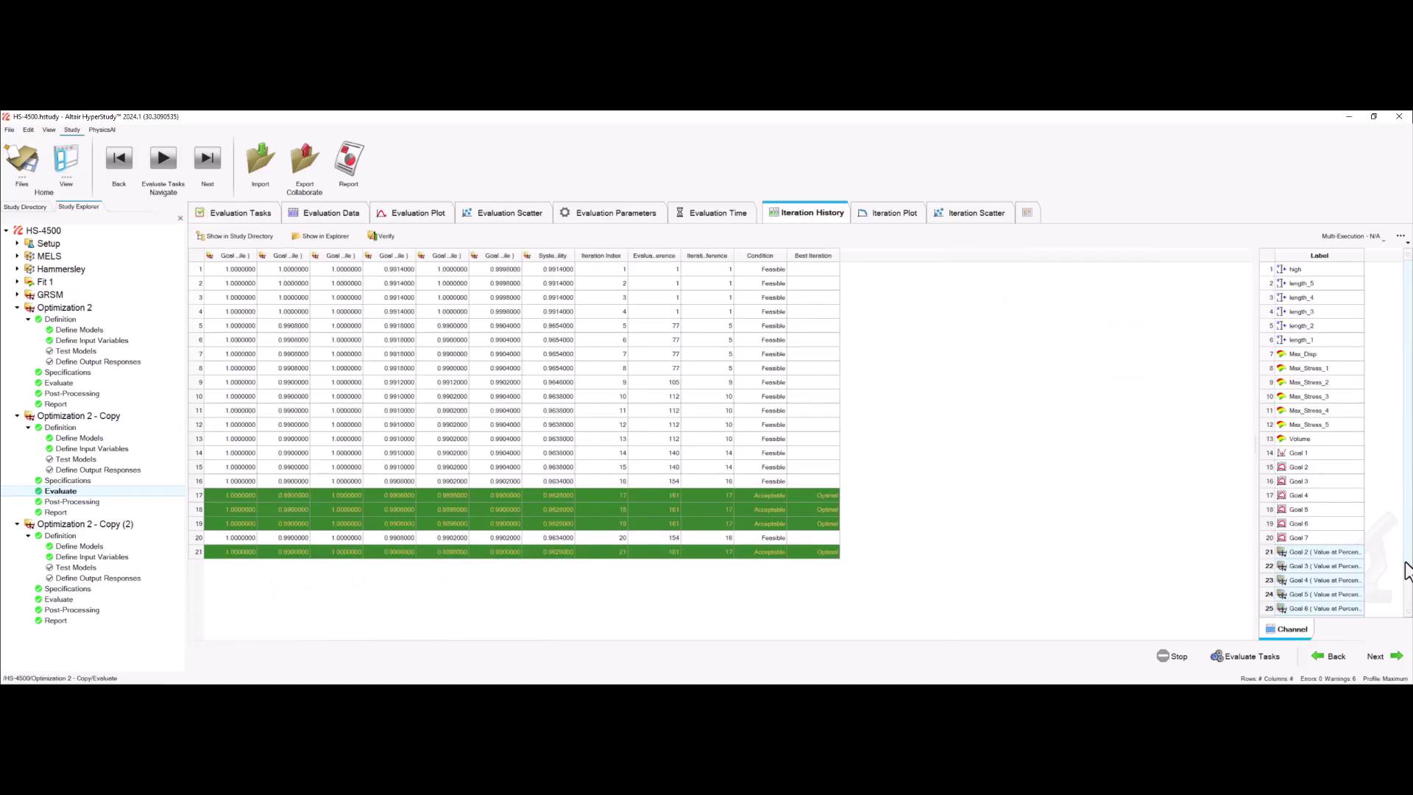
scroll(1337, 514, "down", 1)
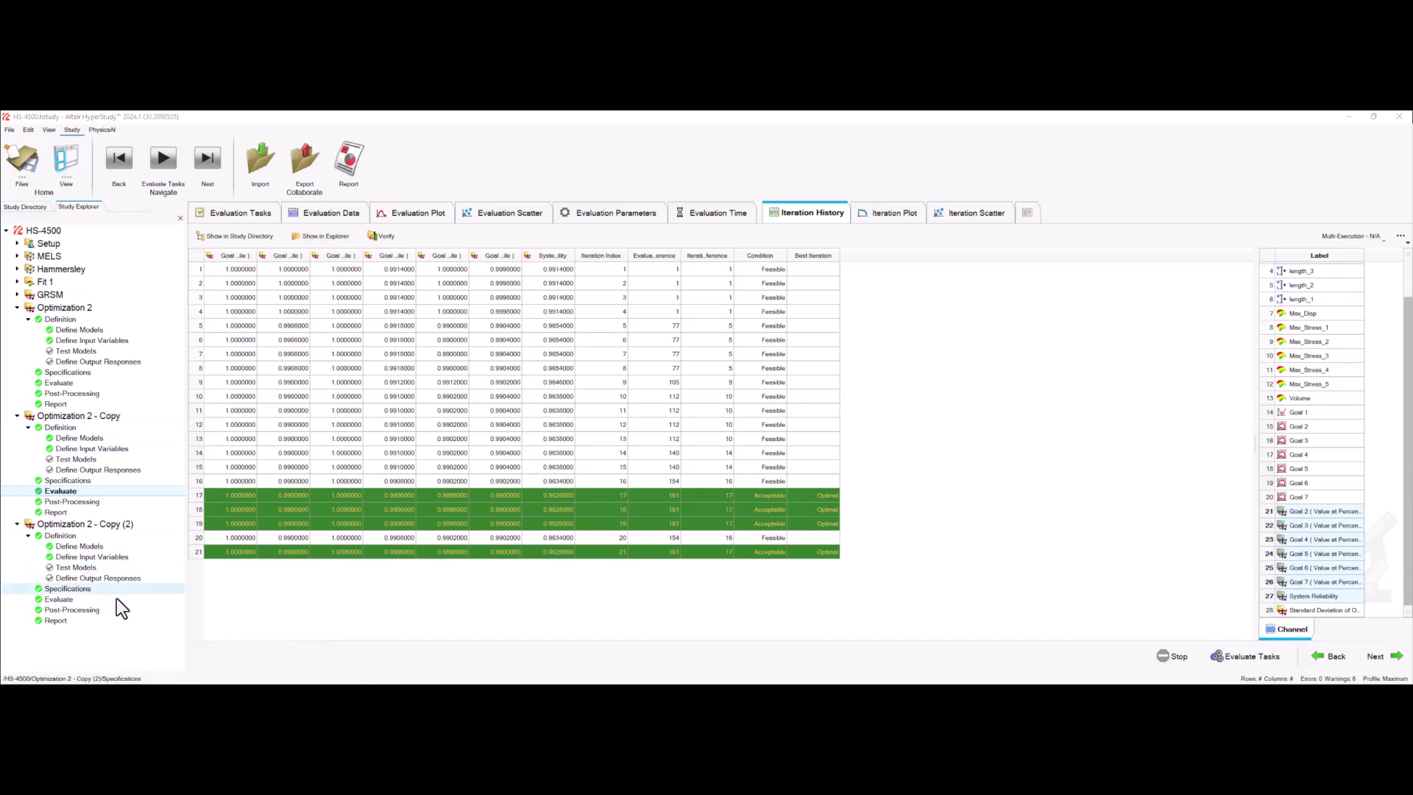
left_click(74, 610)
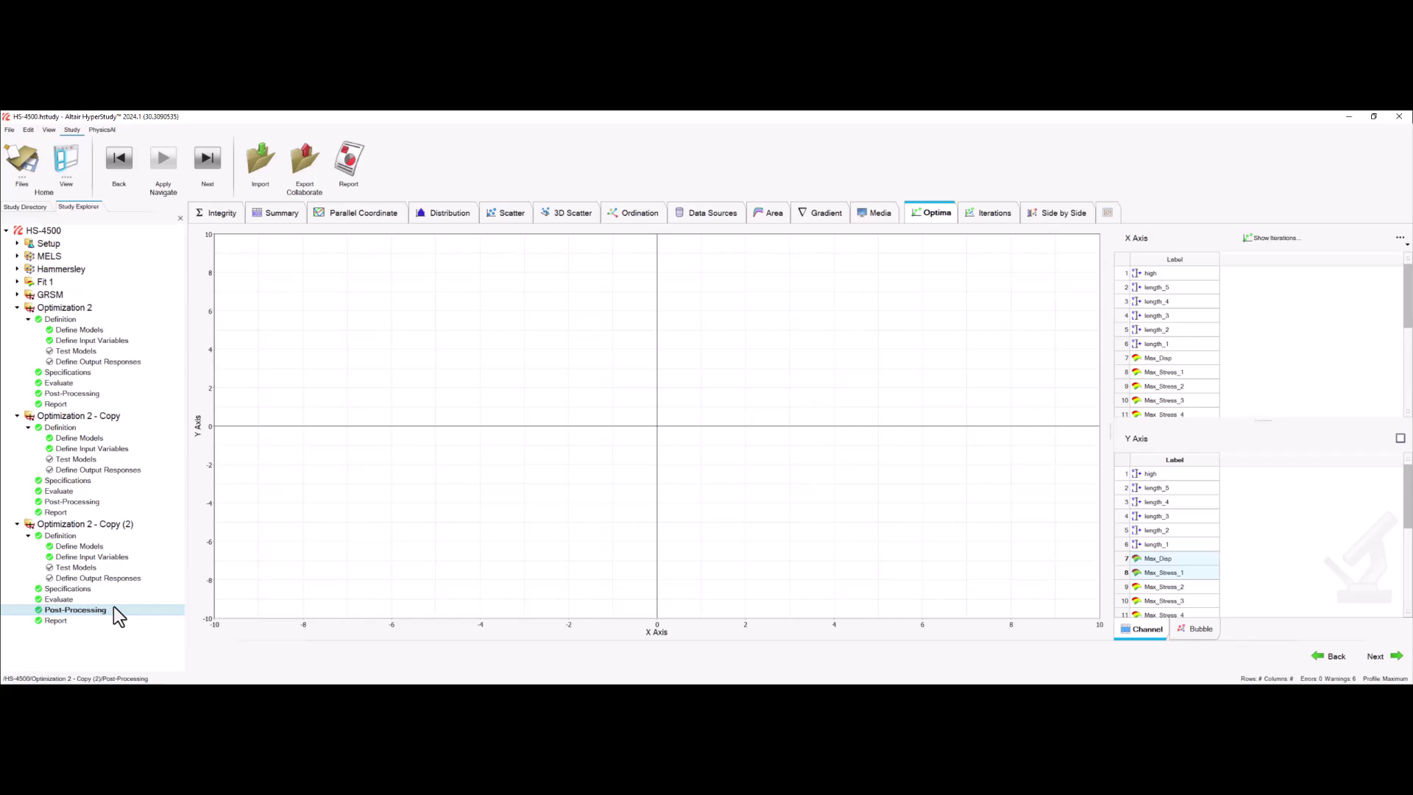
- List optima at iterations 112 and 119 with Max_Disp and Max_Stress_1 through Max_Stress_5
left_click(1271, 238)
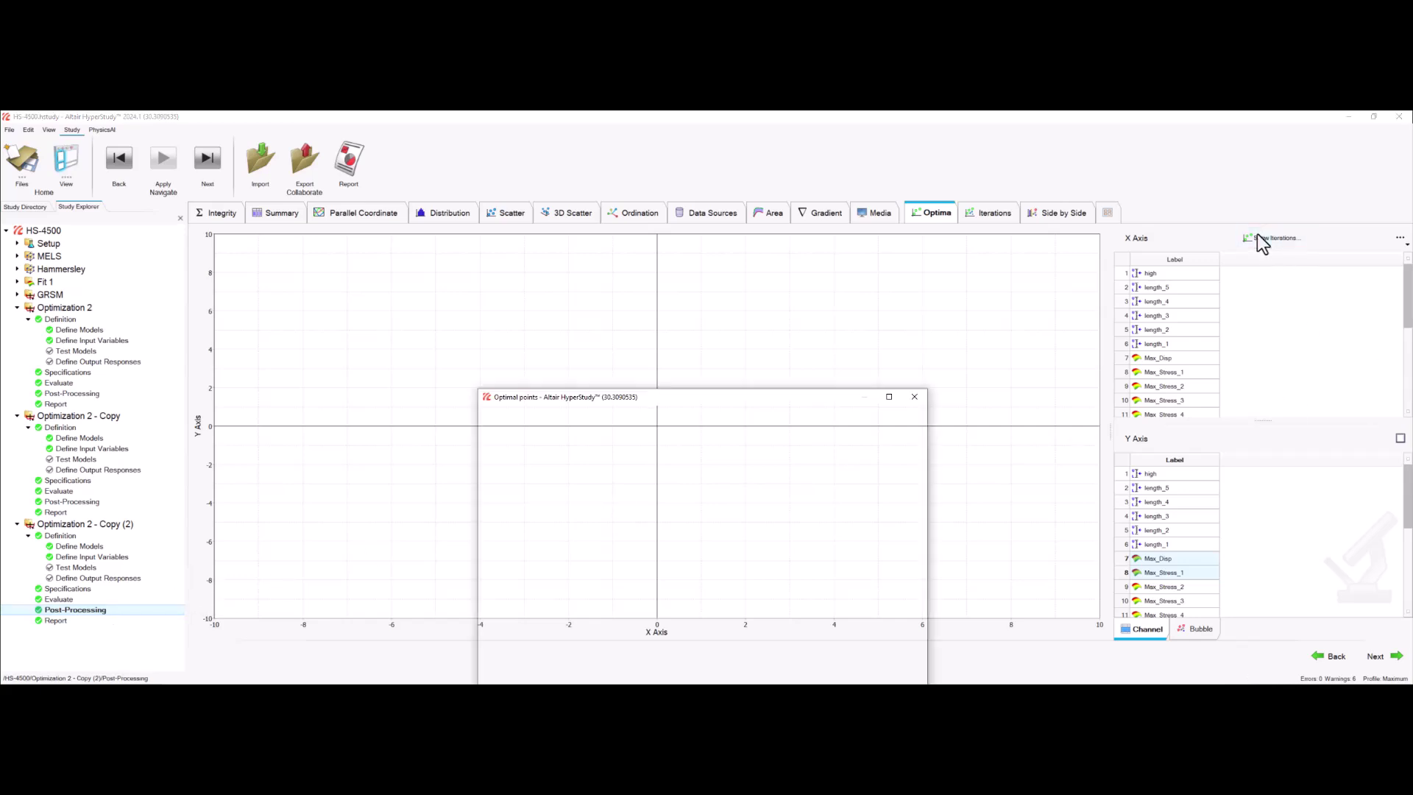
left_click_drag(672, 395, 705, 273)
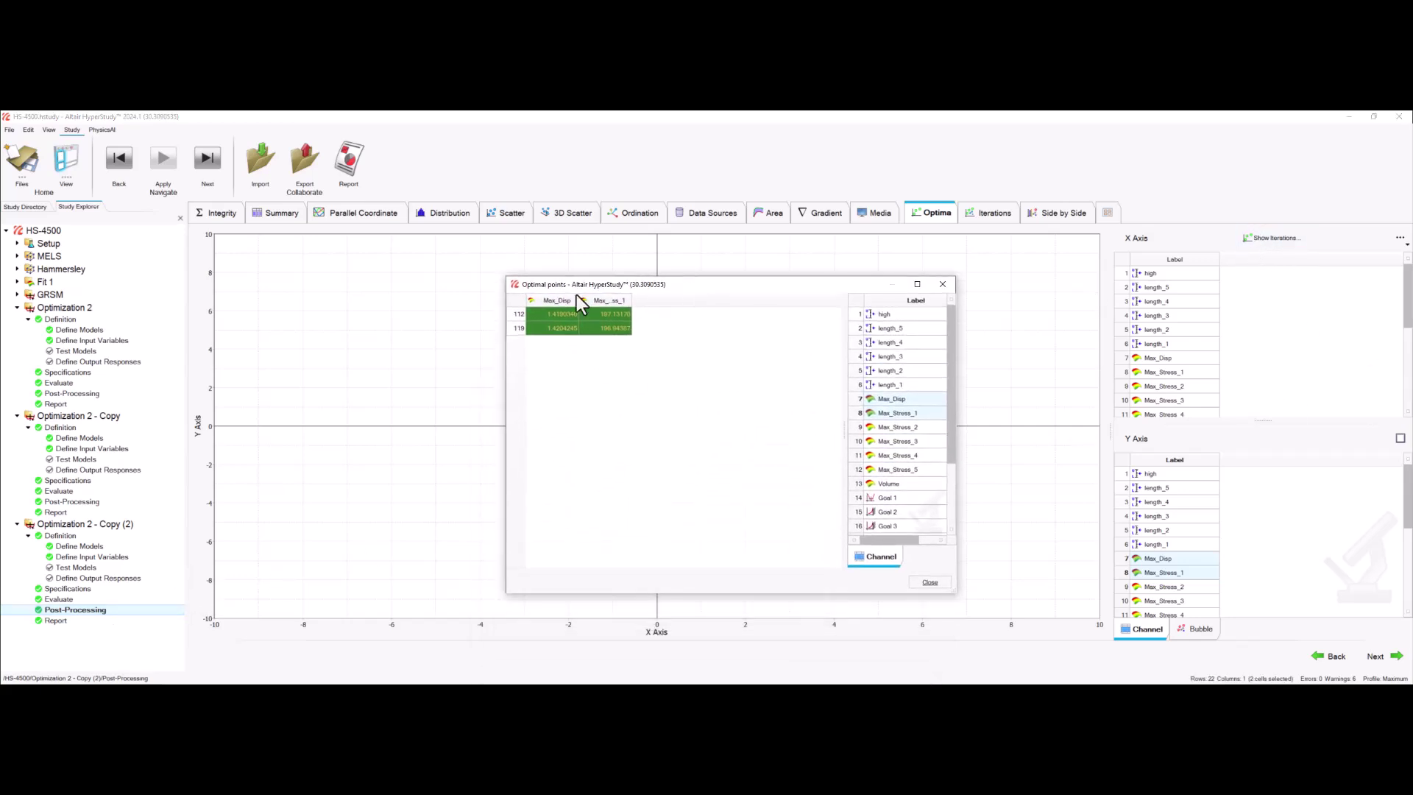
left_click_drag(910, 411, 907, 482)
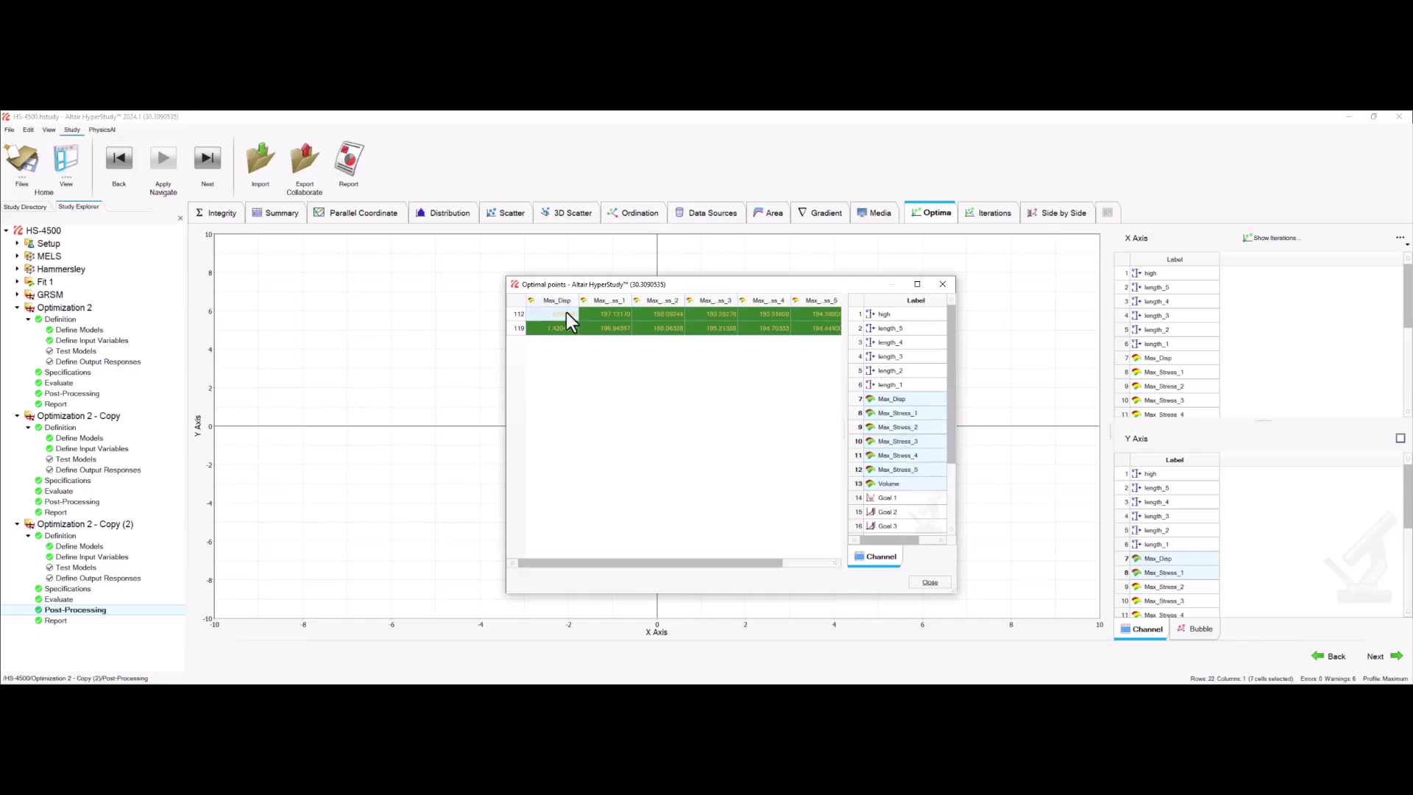